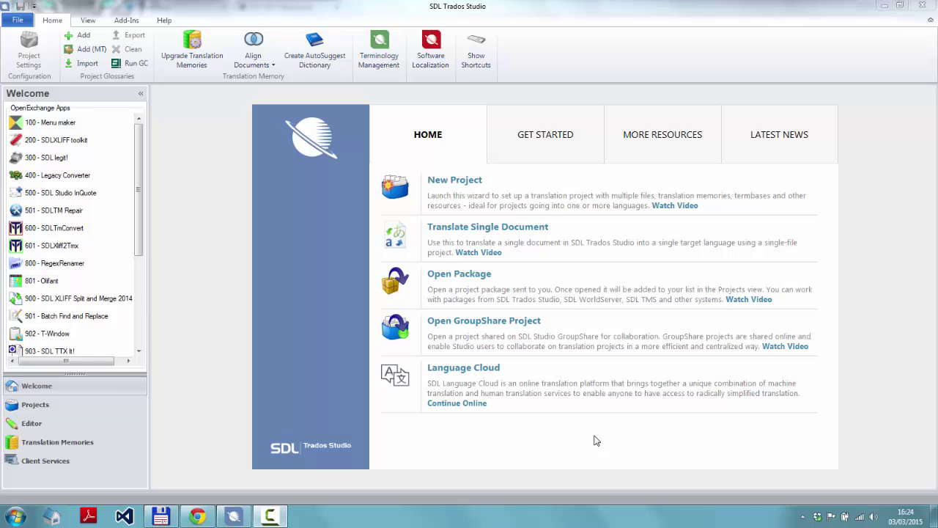
Step: Switch to Total Commander, open lesson.xml in the text editor, and examine its root element and the name, title and contents elements
click(161, 517)
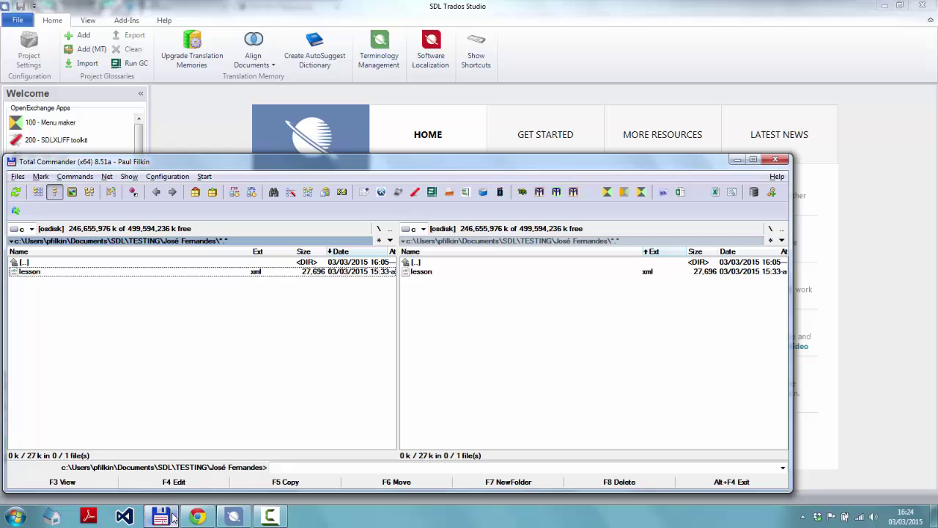
key(F4)
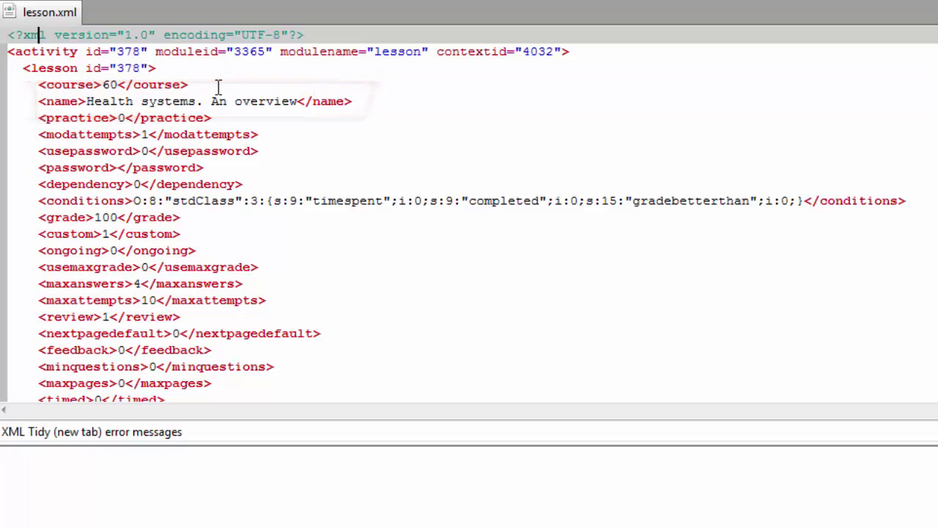
scroll(143, 121, down, 2)
scroll(145, 134, down, 10)
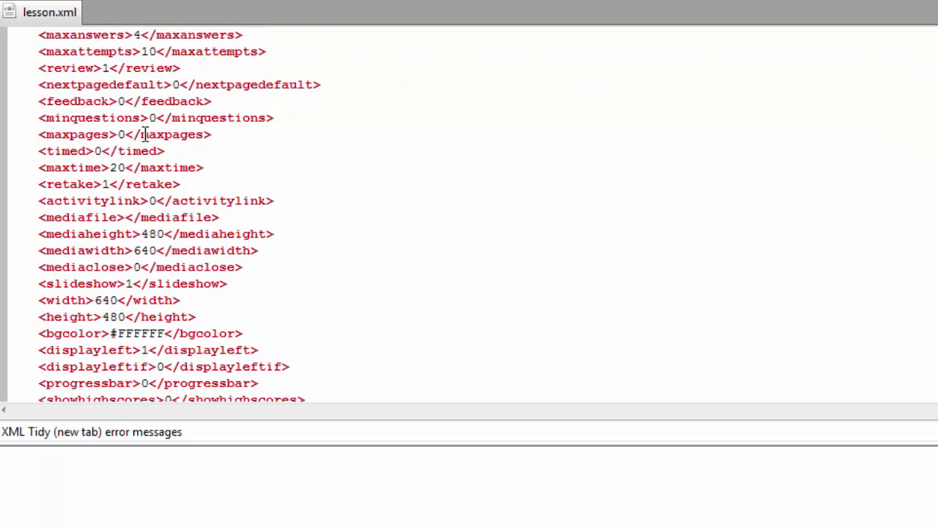
scroll(144, 176, down, 2)
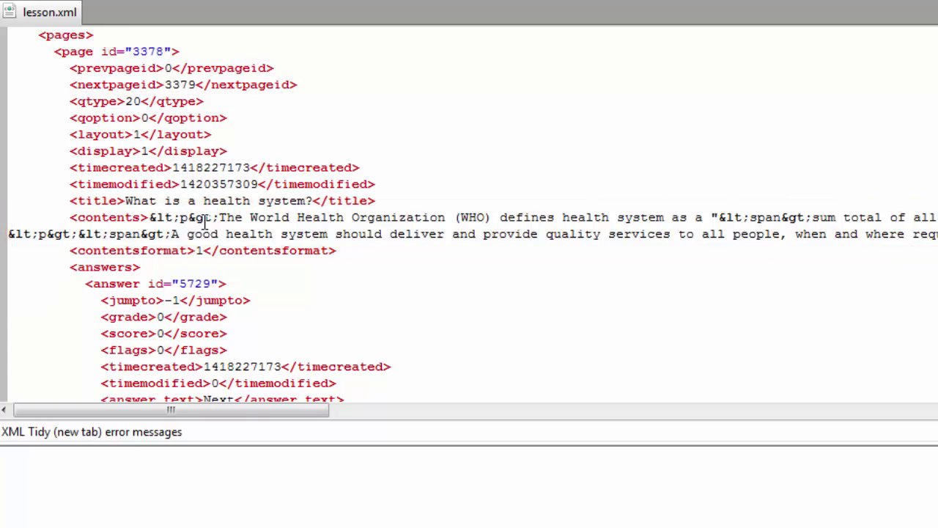
scroll(205, 222, down, 5)
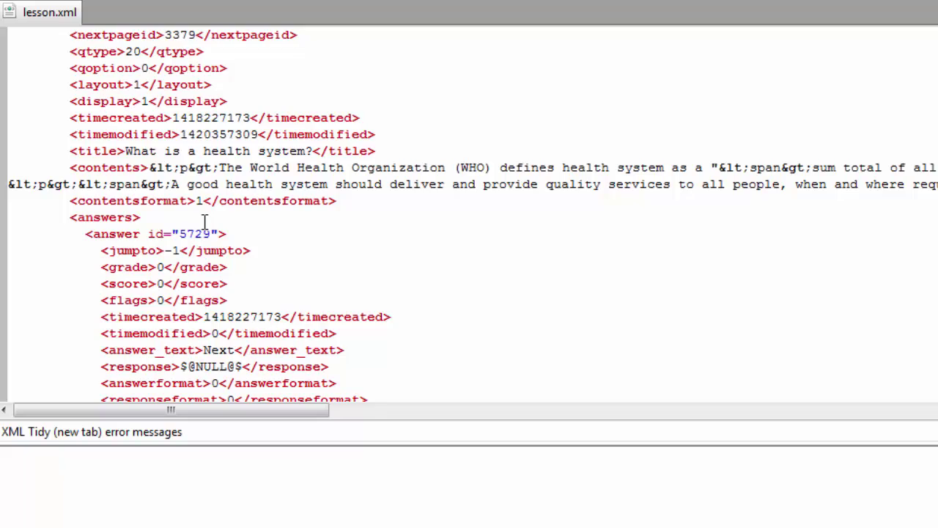
scroll(205, 222, down, 5)
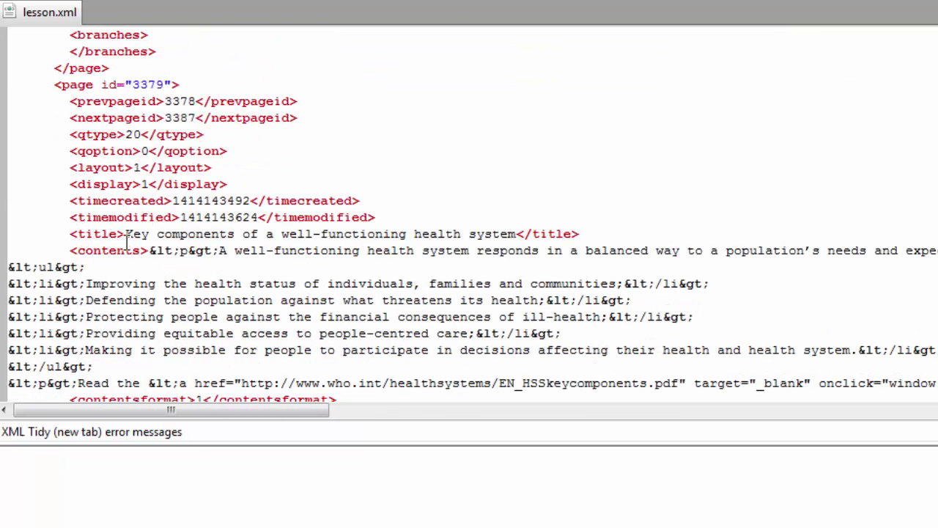
scroll(180, 248, down, 2)
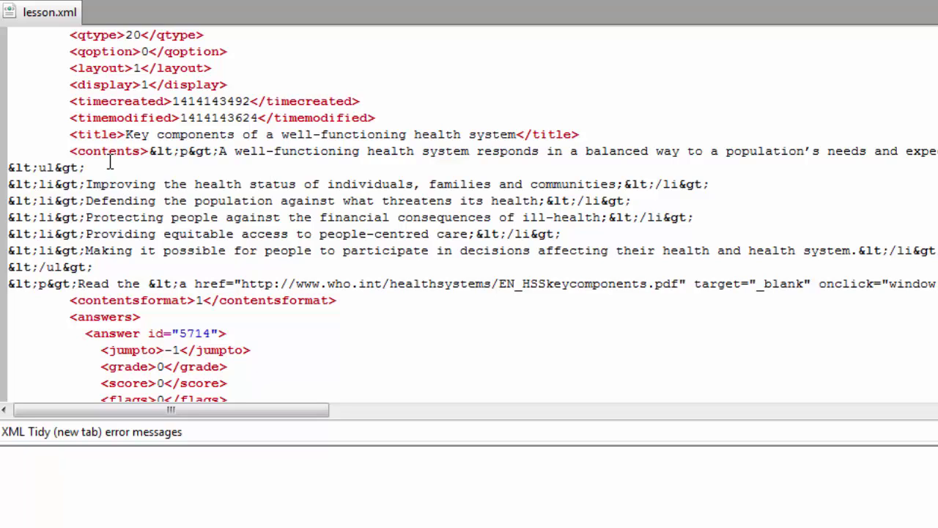
scroll(152, 202, down, 1)
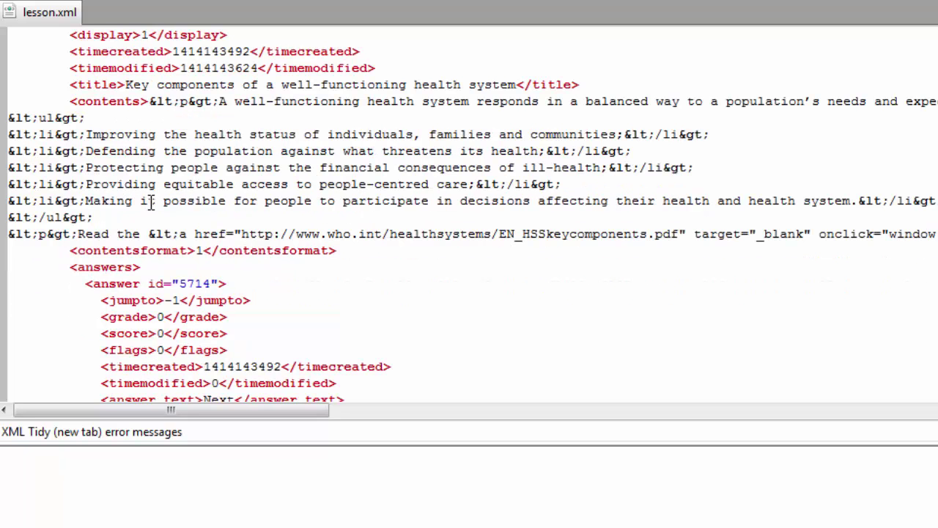
scroll(152, 202, up, 2)
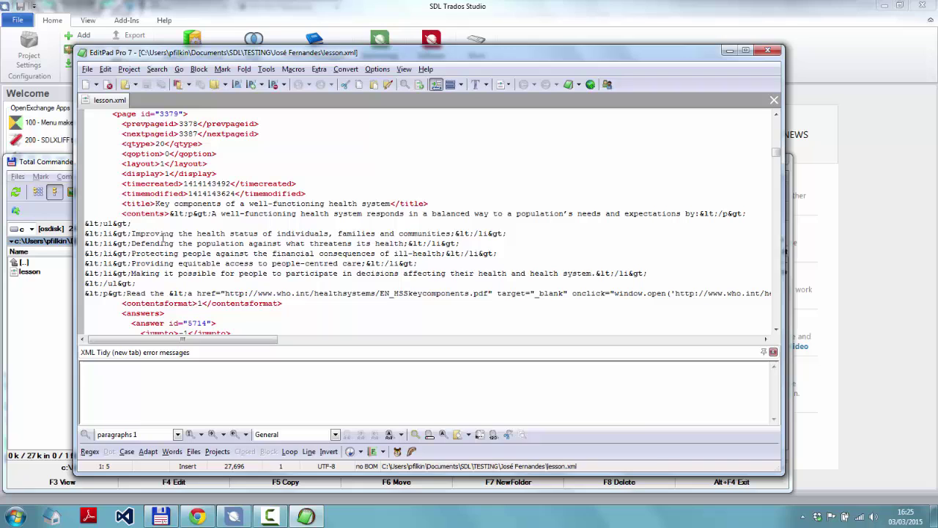
click(766, 51)
click(607, 71)
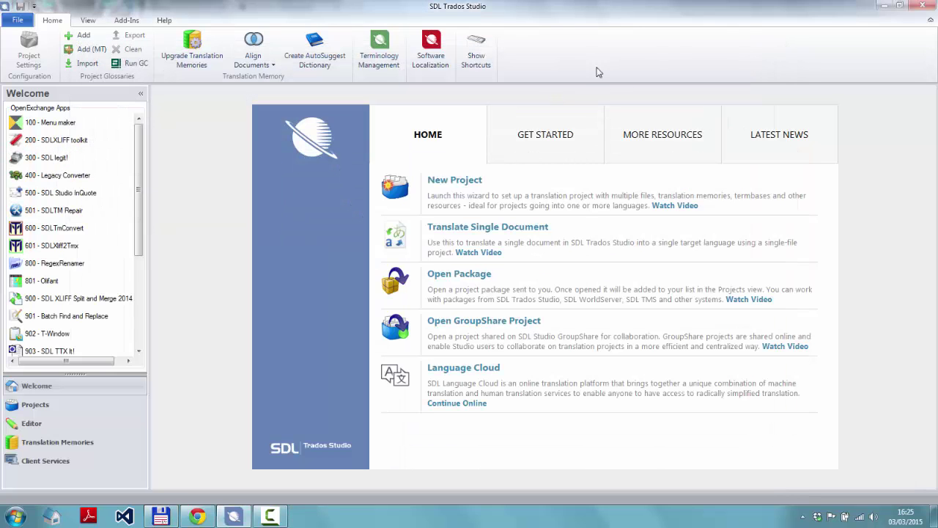
Step: Start creating a new custom file type of the type XML (Embedded Content) in the Studio options
click(16, 21)
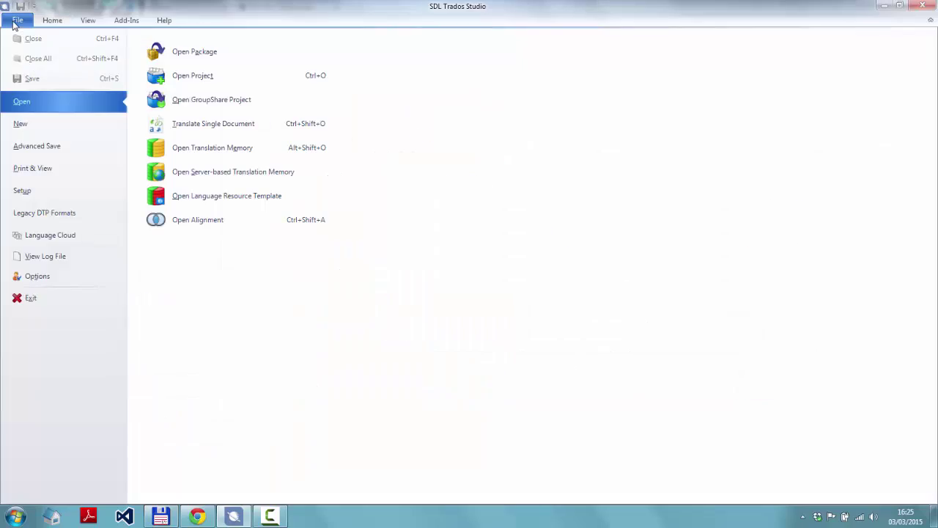
click(34, 276)
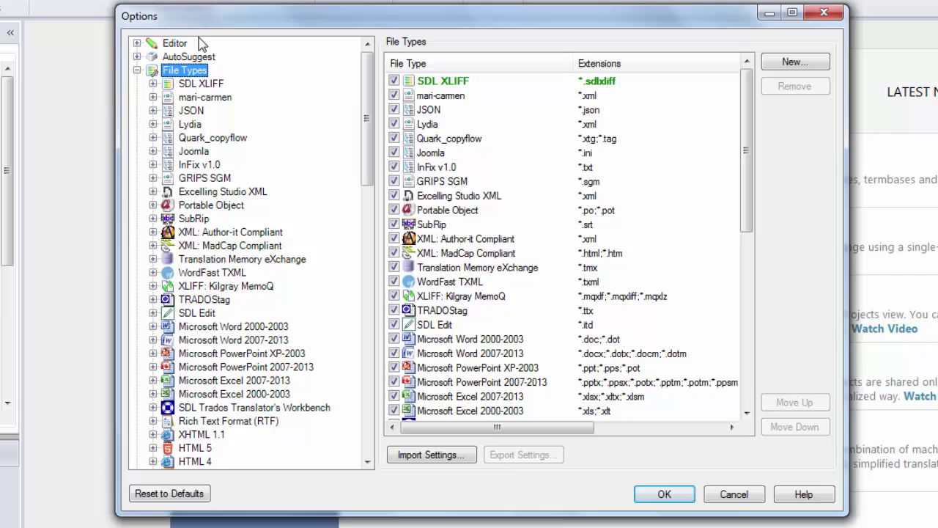
click(778, 64)
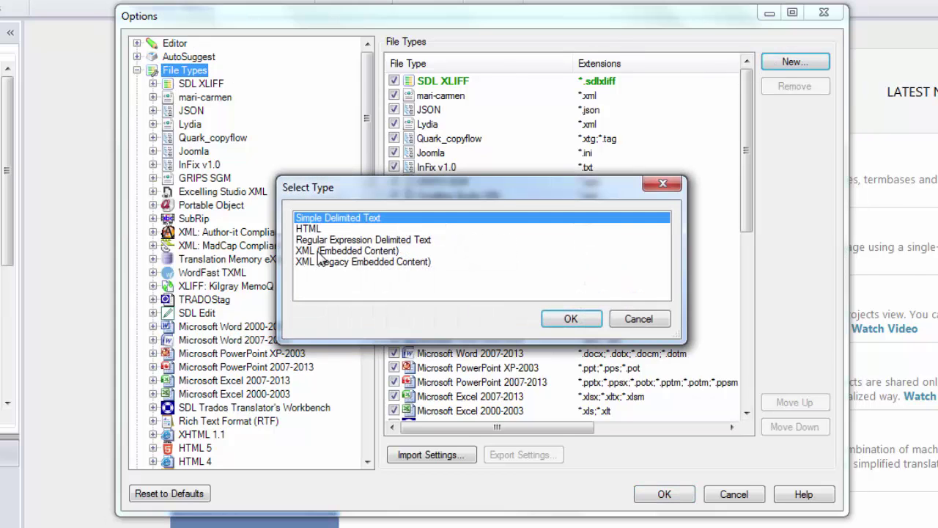
click(320, 251)
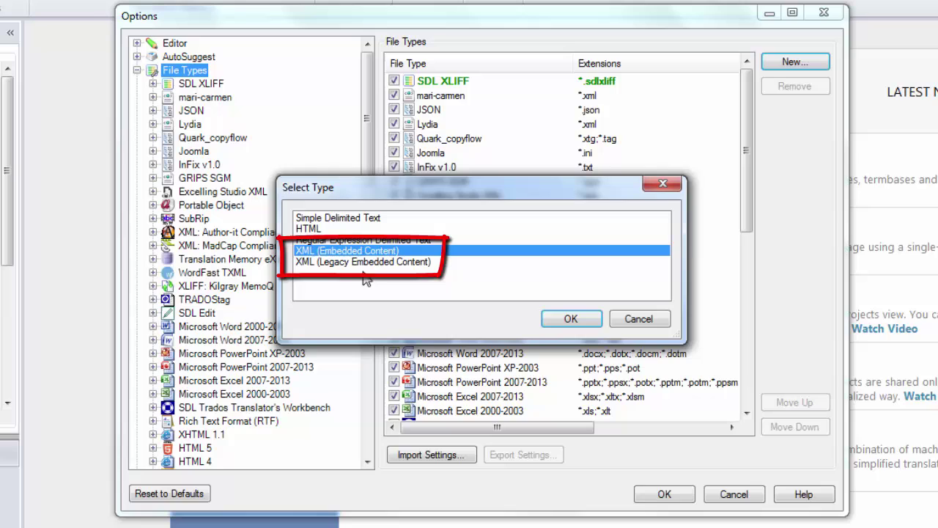
click(398, 264)
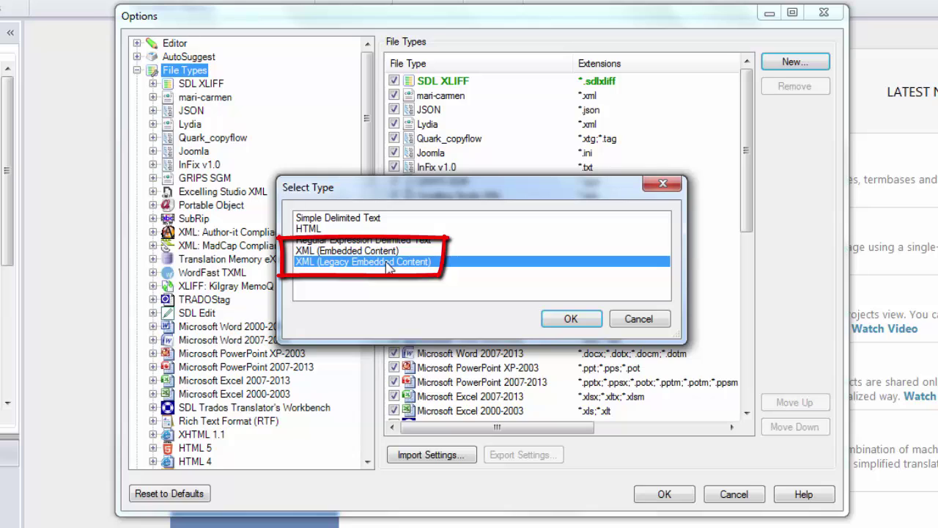
click(387, 252)
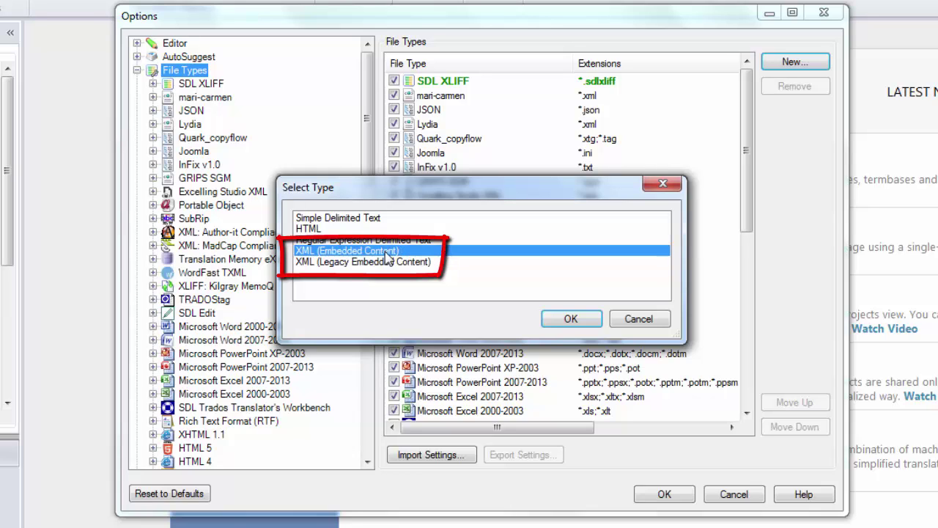
click(570, 318)
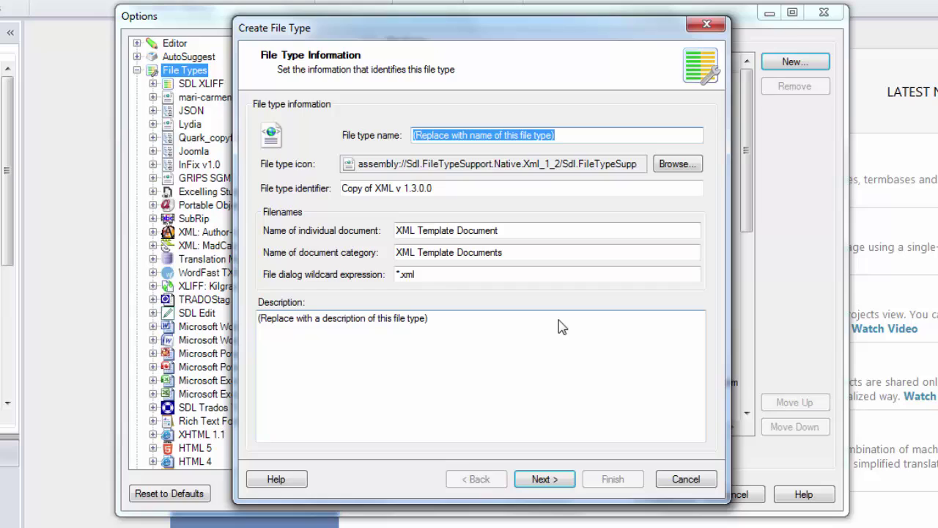
Step: Set both the file type name and the file type identifier to the first name from the sample file's folder, and accept the information
text(Jose)
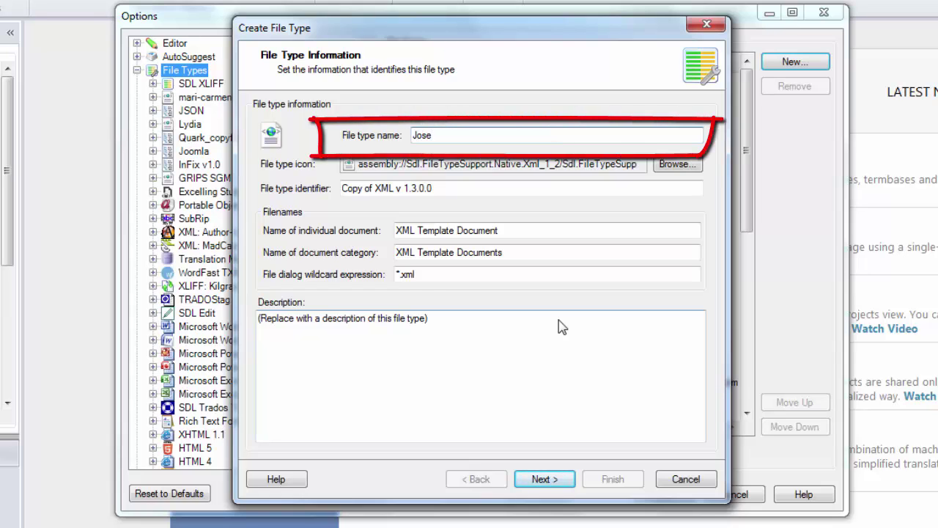
key(BackSpace)
text(é)
key(Tab)
key(Tab)
key(Tab)
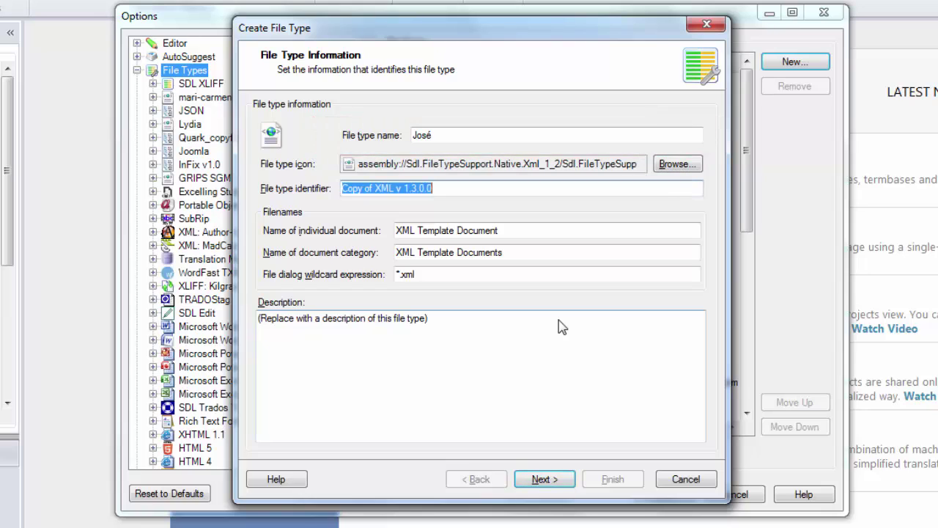
text(Jose)
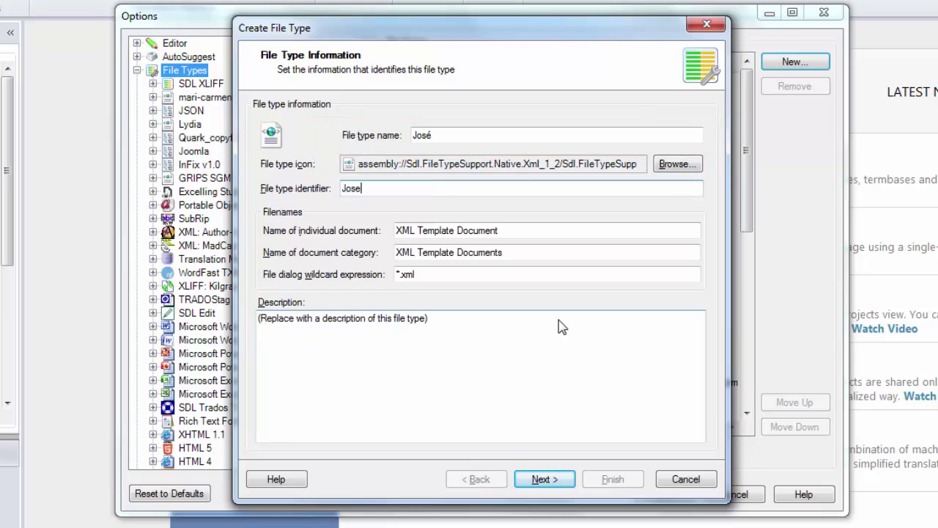
key(BackSpace)
text(é)
key(Tab)
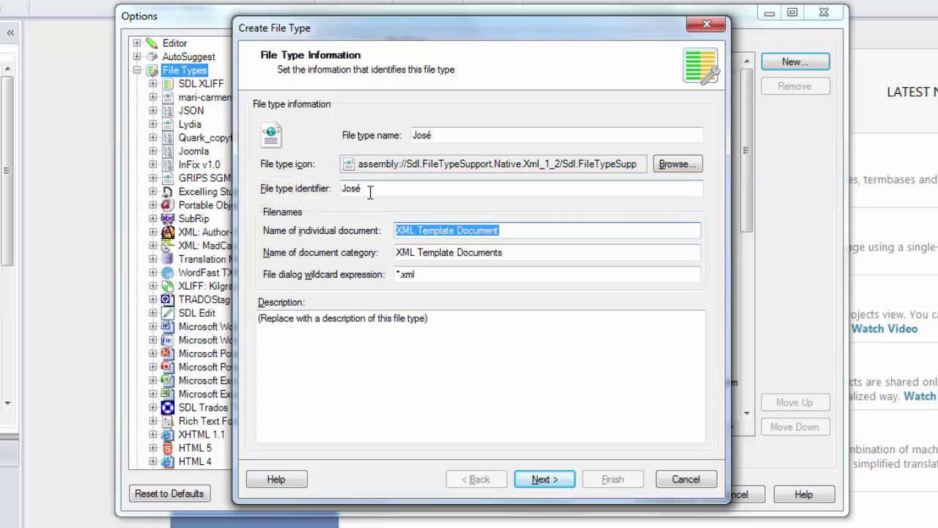
click(543, 480)
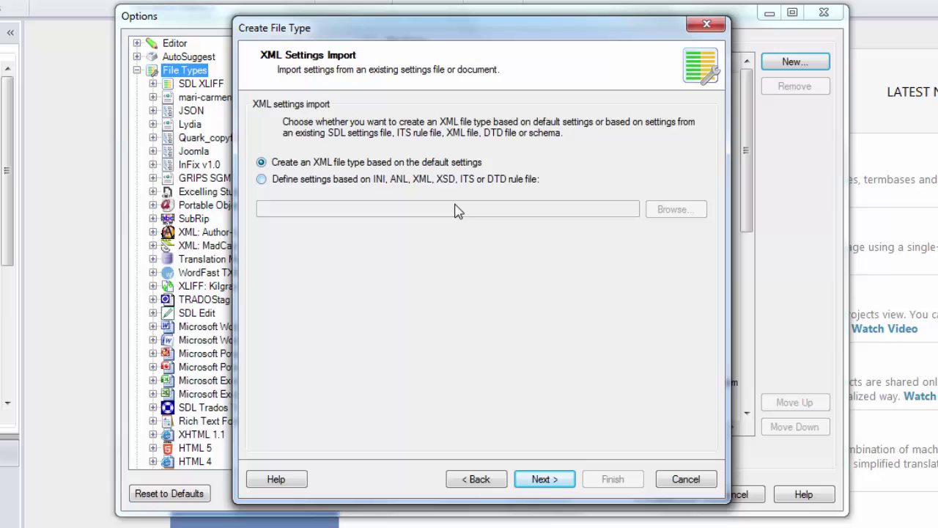
Step: Base the file type on the default XML settings, add activity as the root element for detection, and finish creating it
click(545, 480)
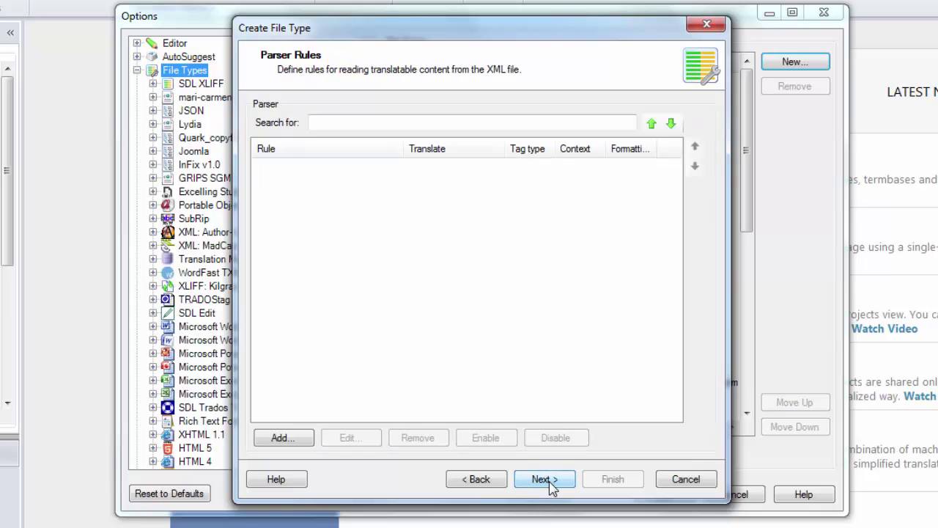
click(550, 482)
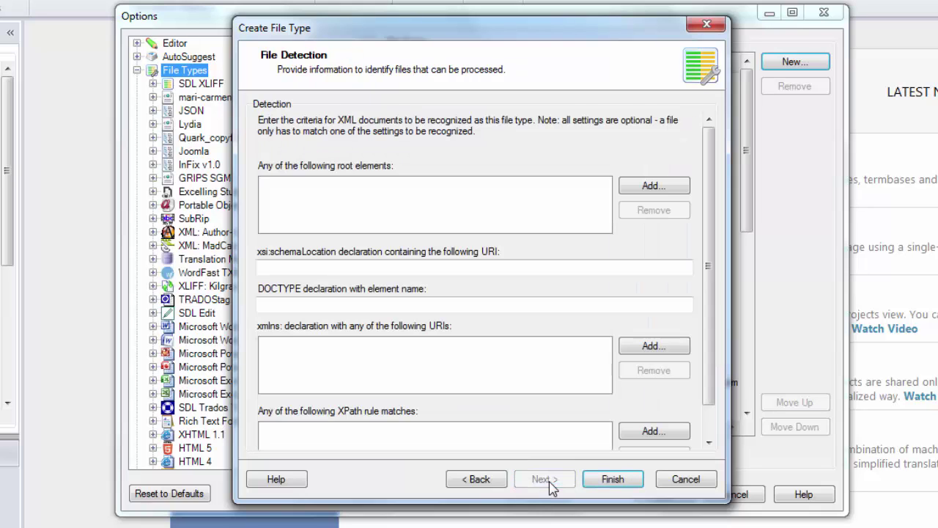
click(651, 187)
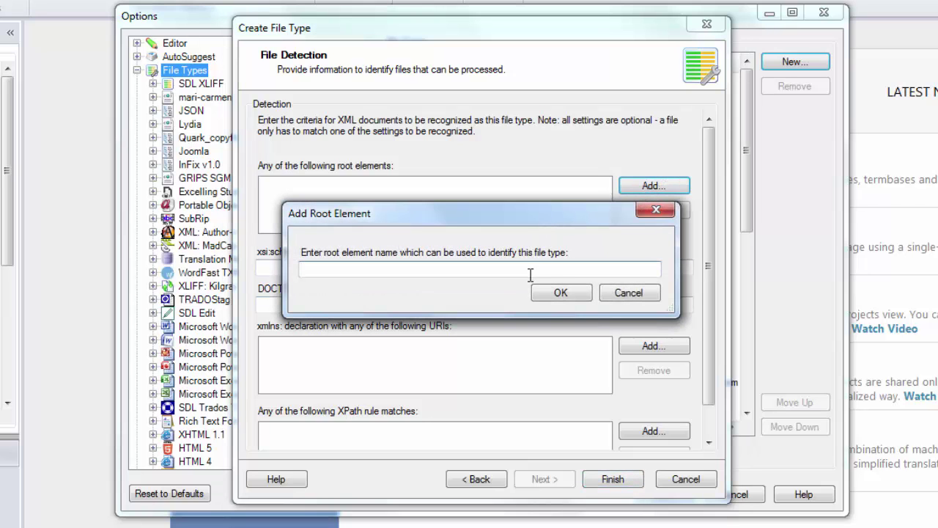
text(activity)
click(561, 293)
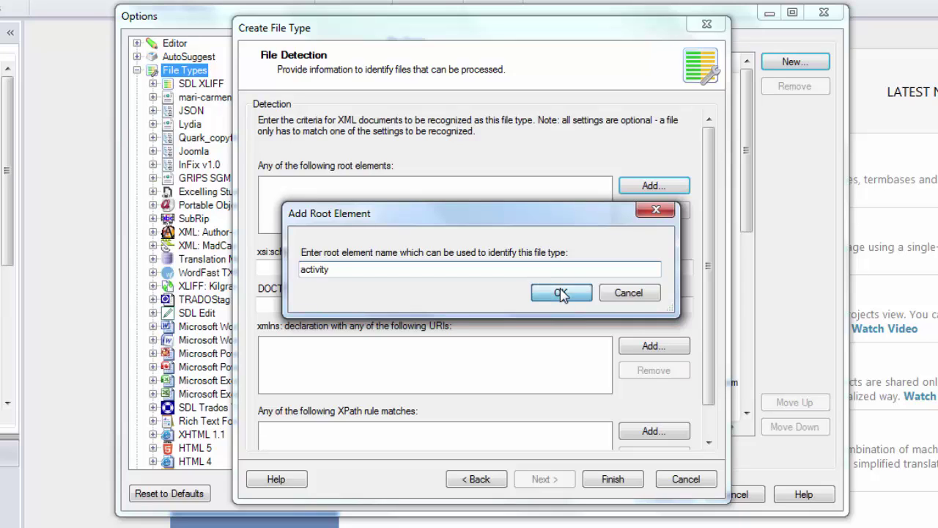
click(596, 481)
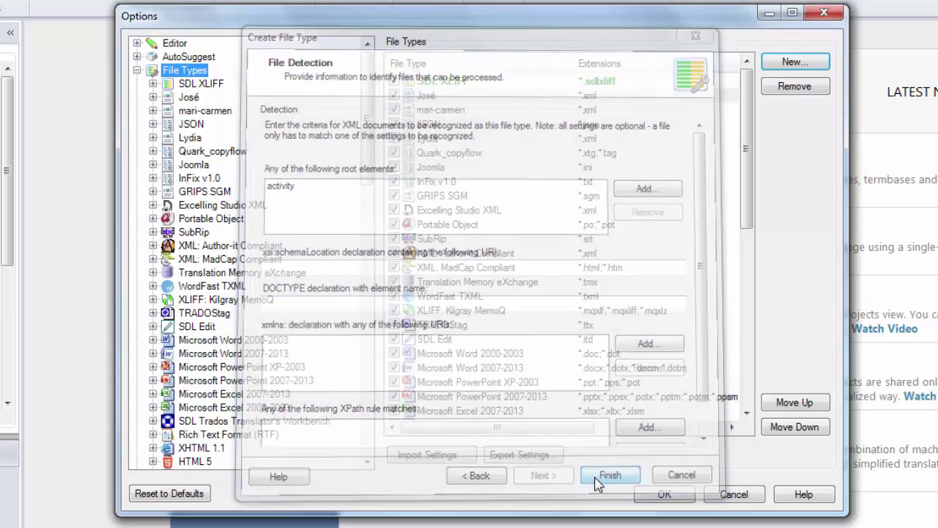
Step: Add an XPath parser rule //* set to Not translatable to the new XML file type
click(153, 97)
click(190, 124)
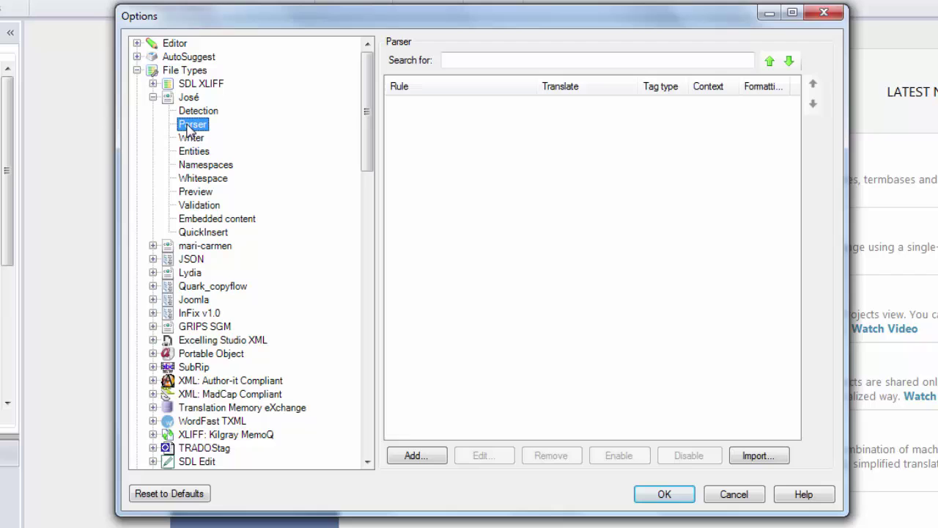
click(411, 458)
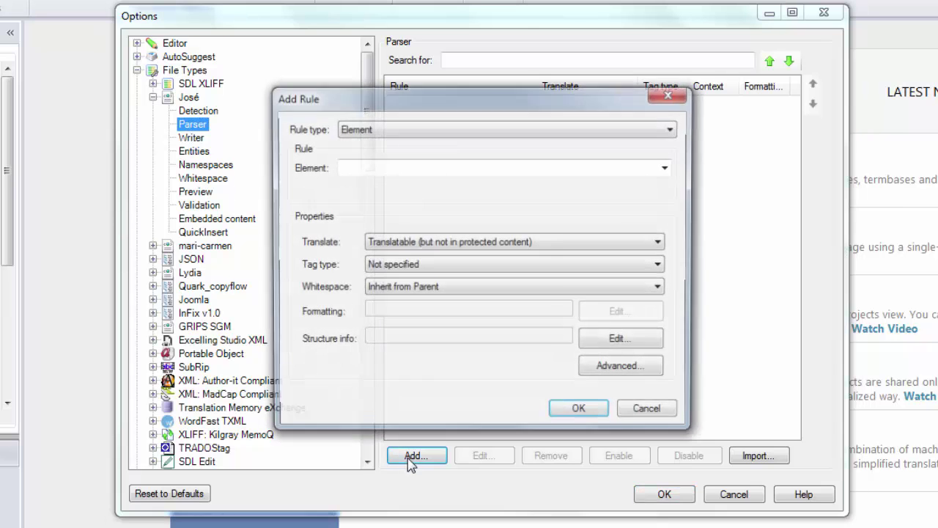
click(420, 129)
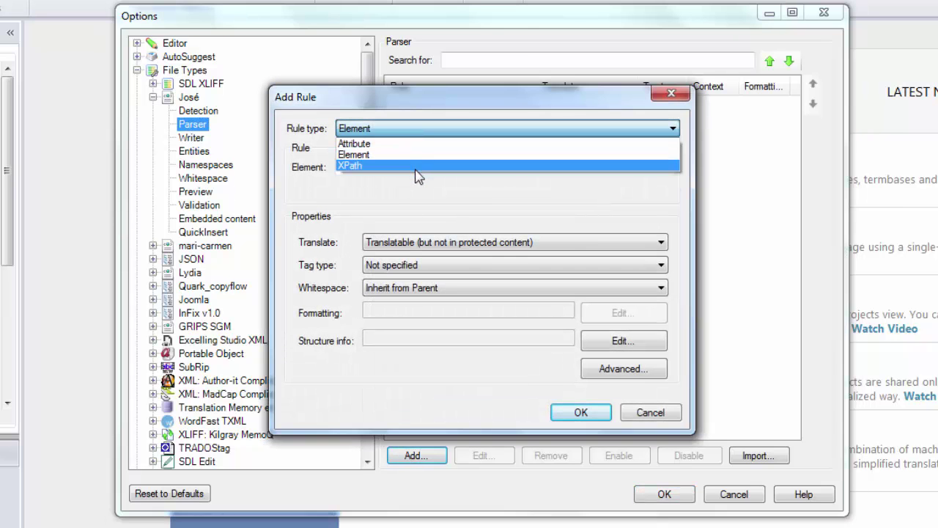
click(418, 166)
text(//*)
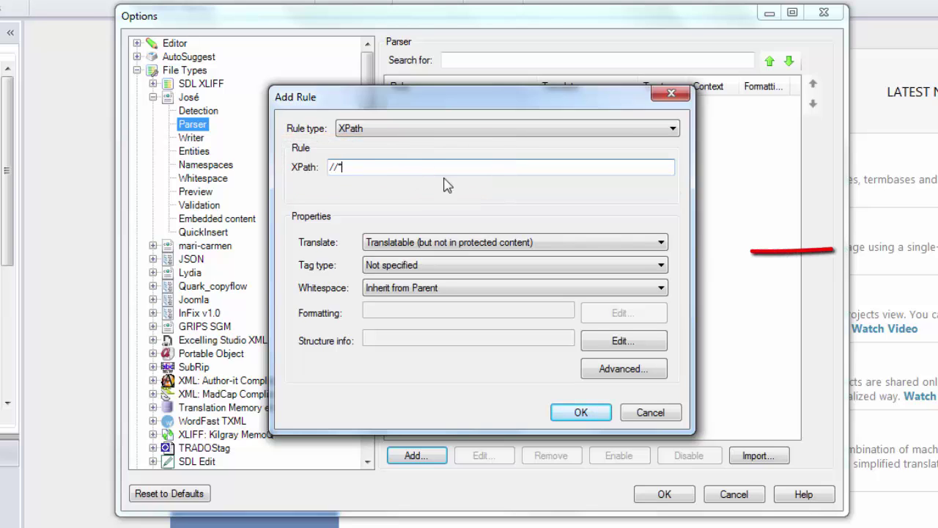
click(467, 242)
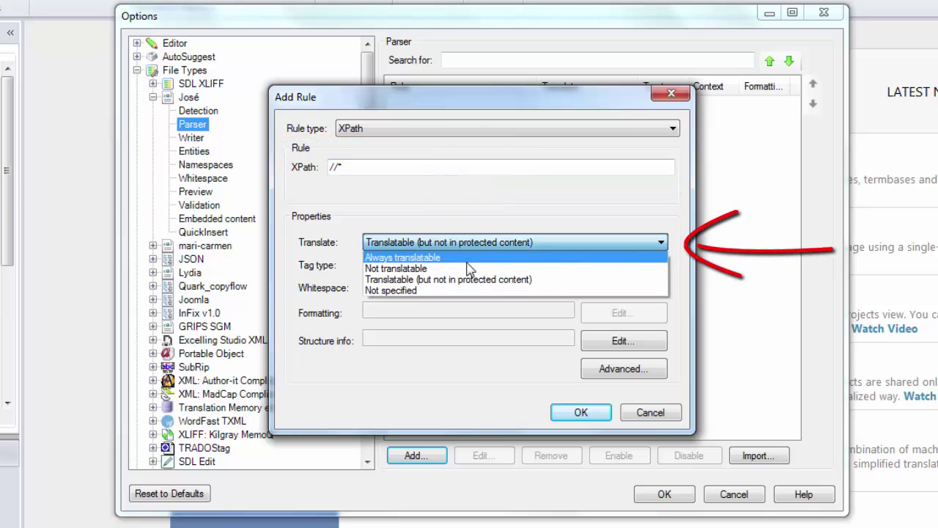
click(467, 269)
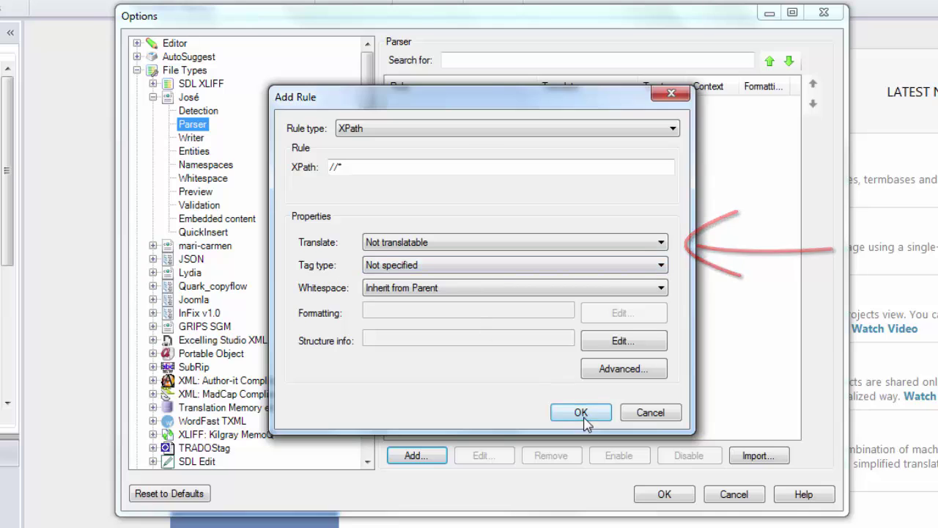
click(559, 411)
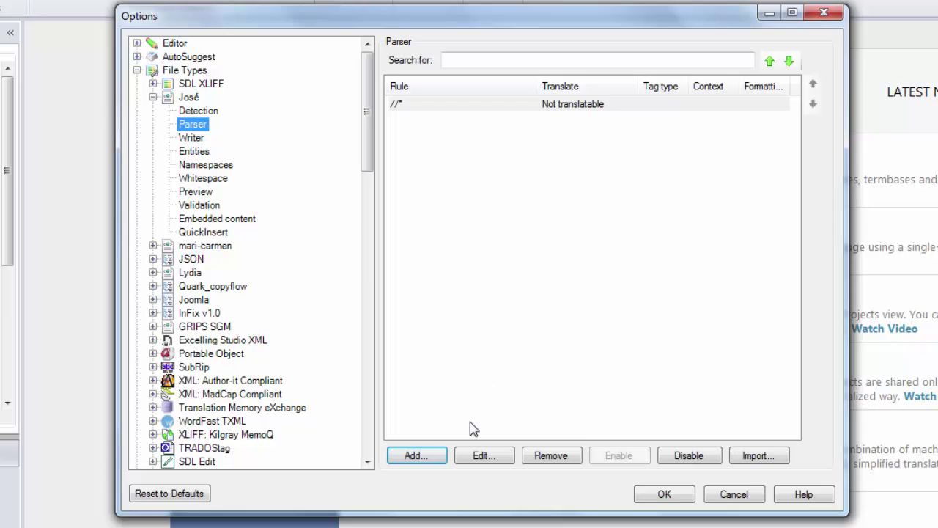
Step: Add an XPath parser rule //name set to Always translatable
click(416, 455)
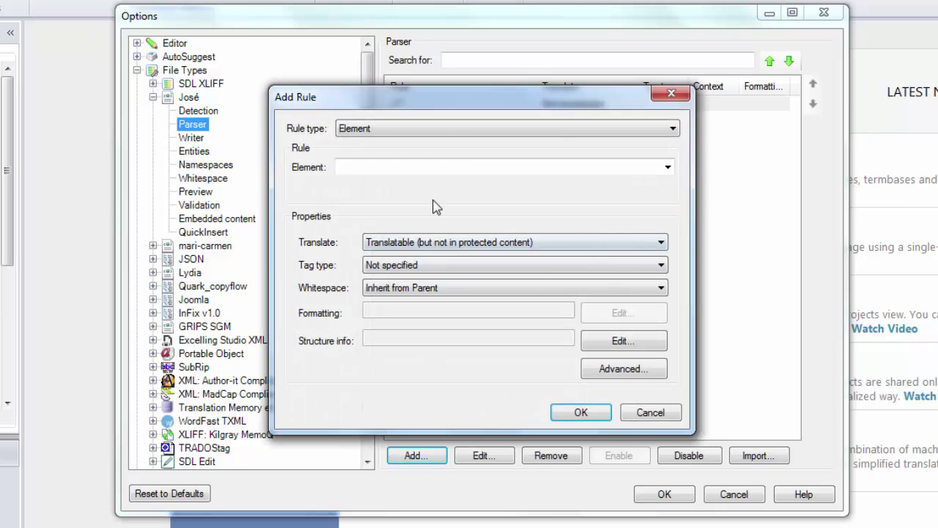
click(447, 128)
click(446, 163)
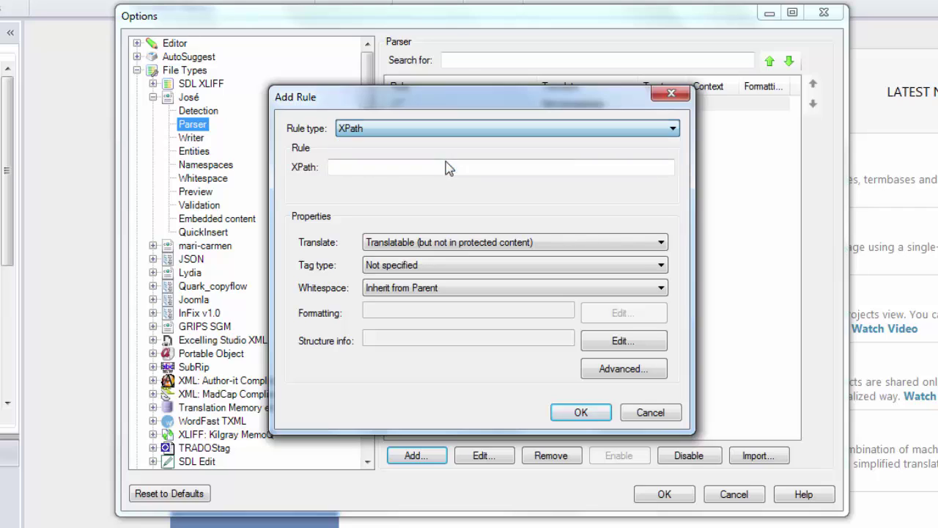
click(448, 168)
text(//name)
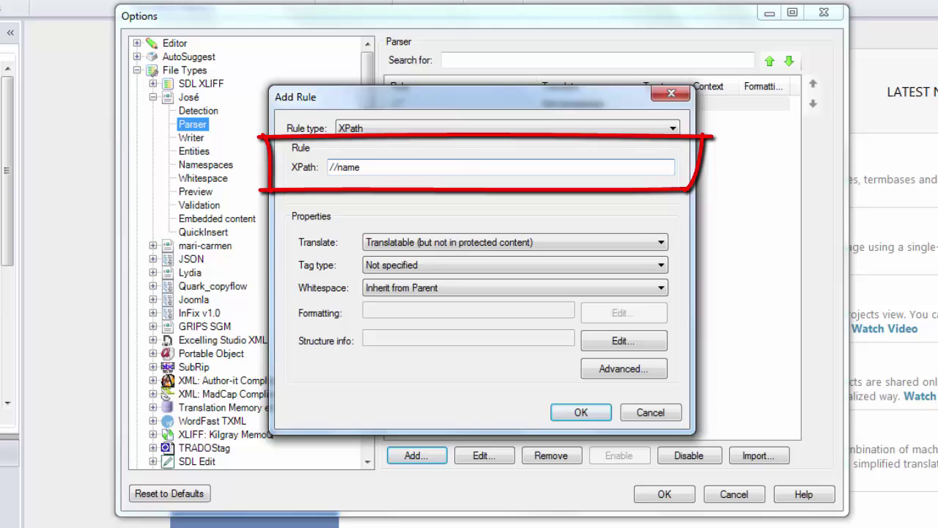
click(510, 244)
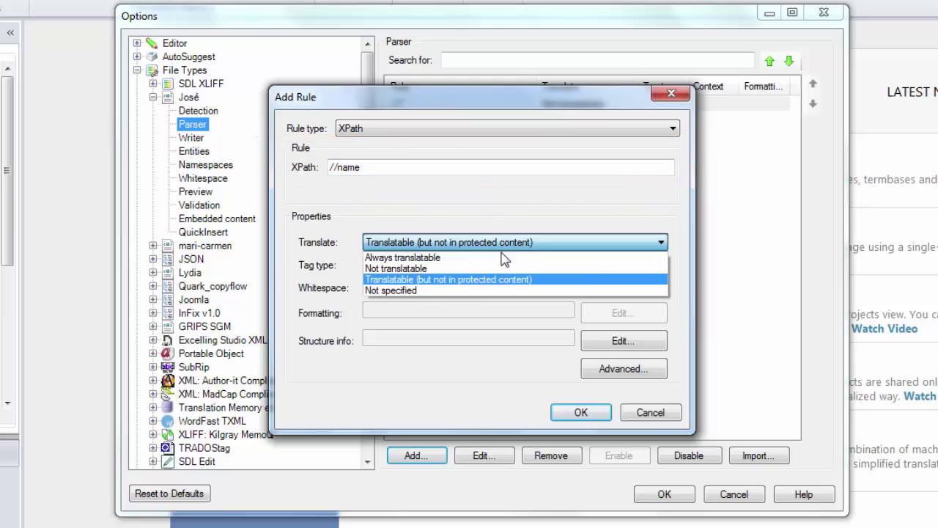
click(502, 257)
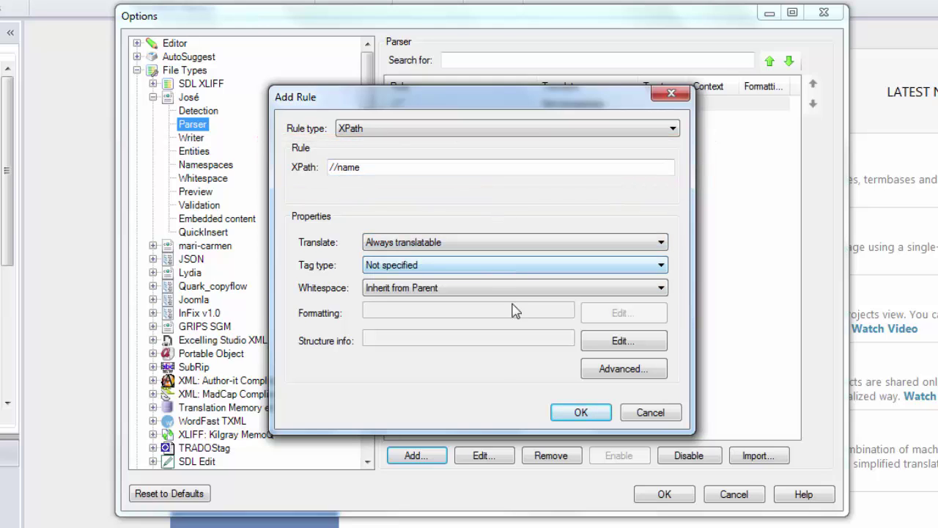
click(579, 413)
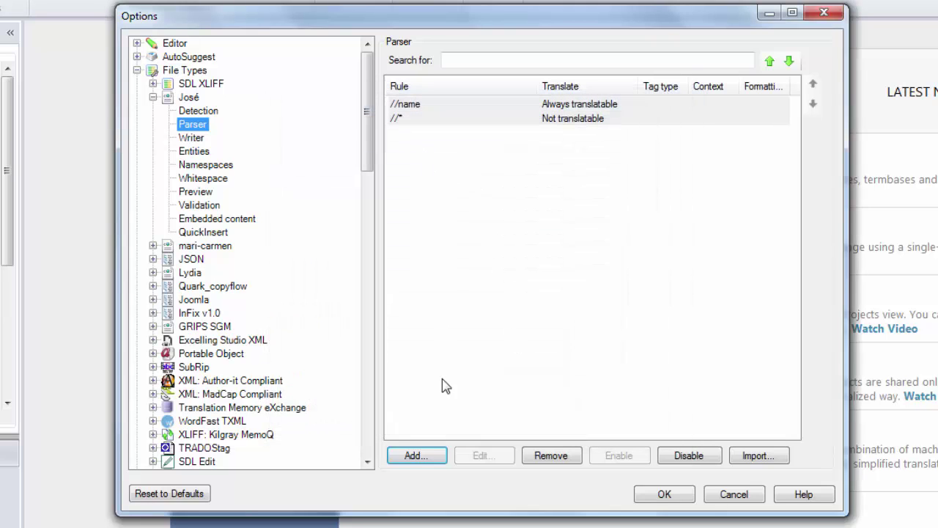
Step: Add an XPath parser rule //title set to Always translatable
click(426, 456)
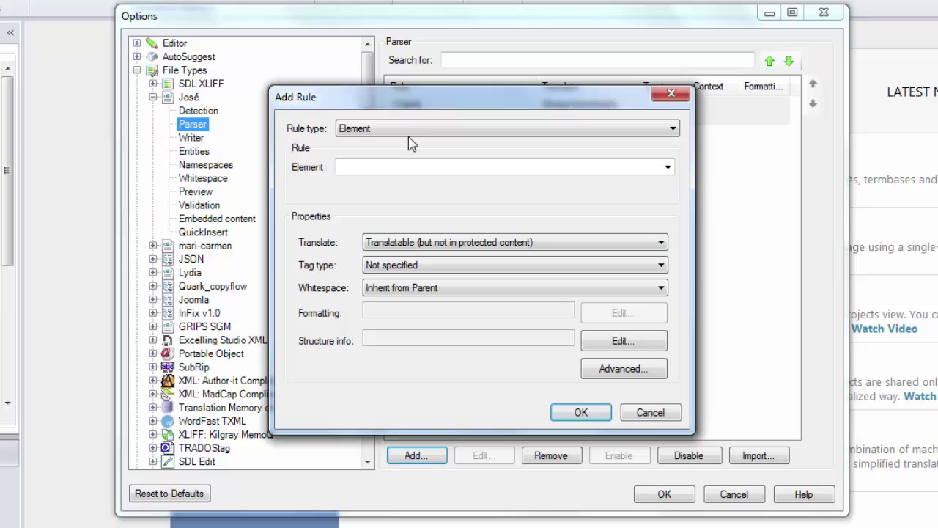
click(409, 131)
click(423, 166)
click(425, 166)
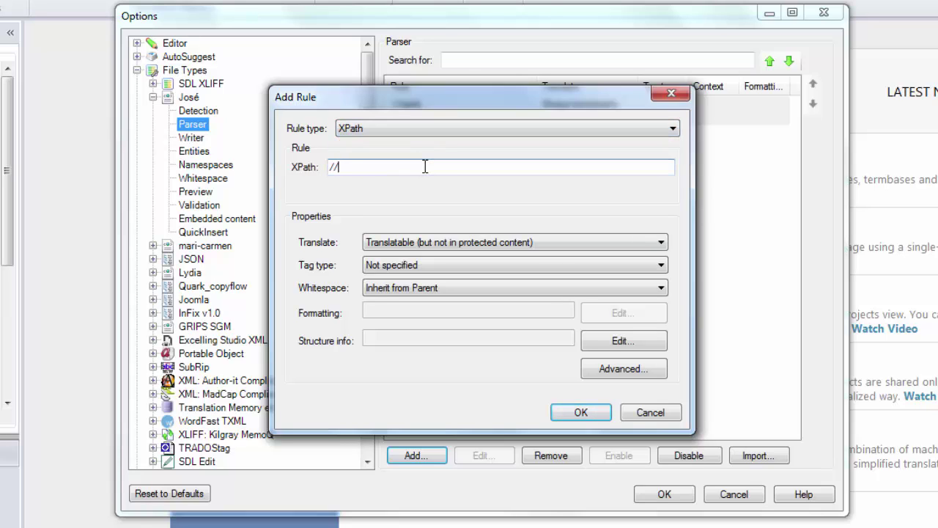
click(481, 243)
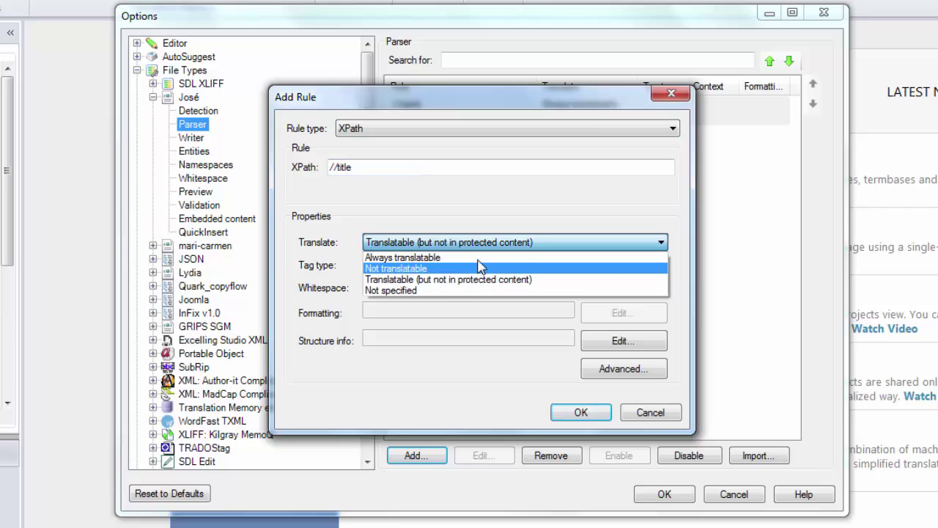
click(478, 258)
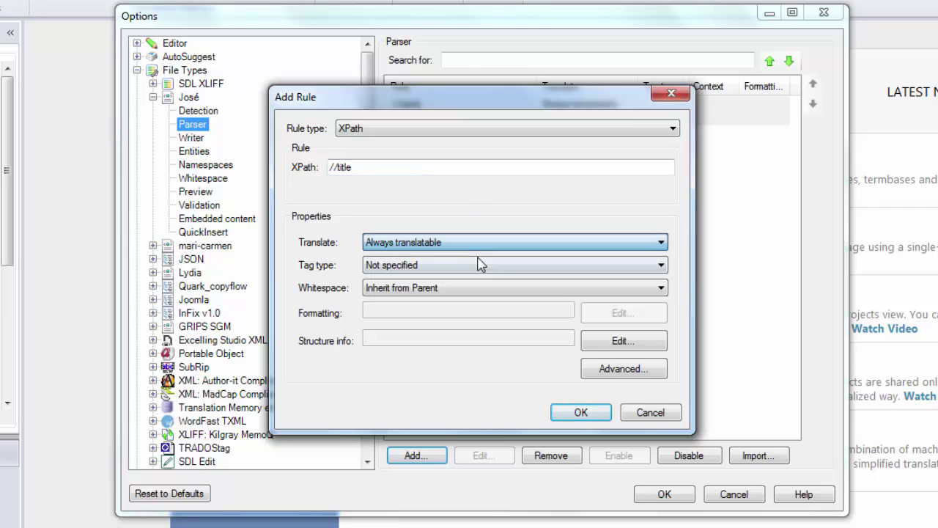
click(576, 413)
Step: Start another XPath parser rule for //contents and set it to Always translatable
click(415, 456)
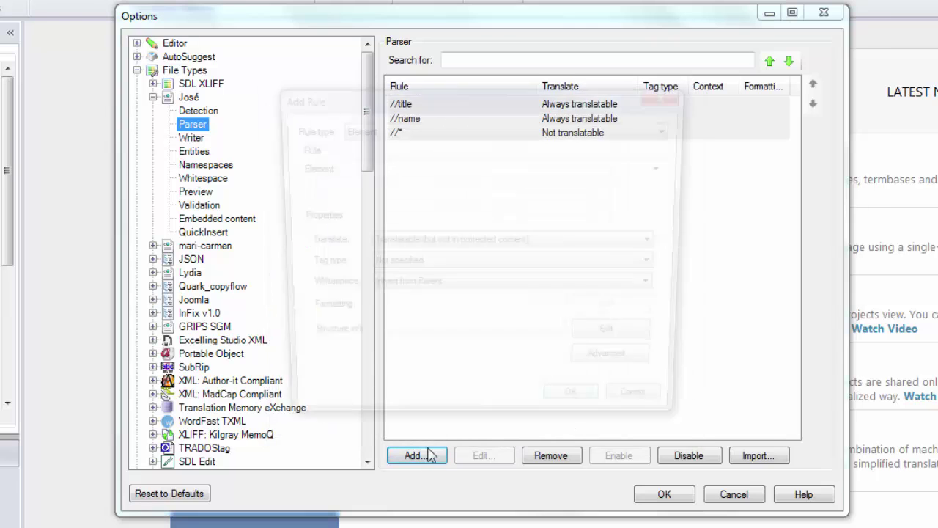
click(413, 132)
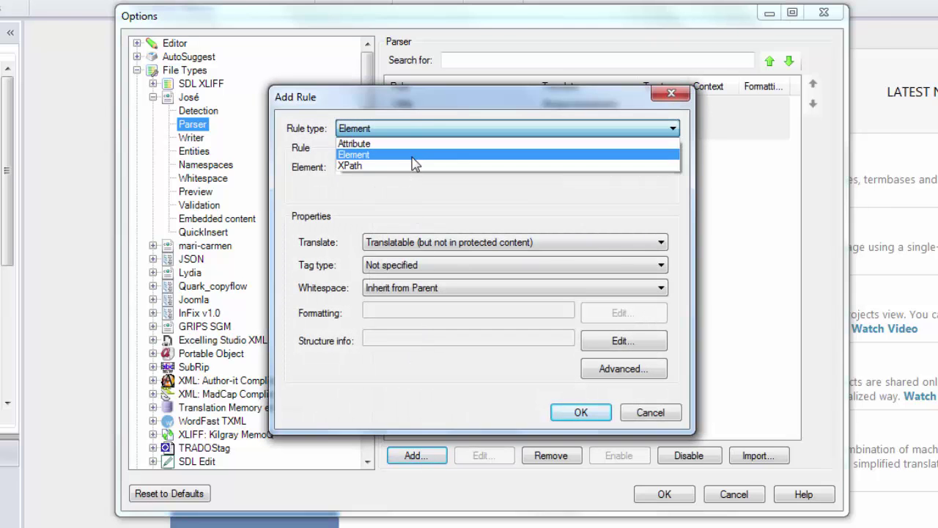
click(415, 166)
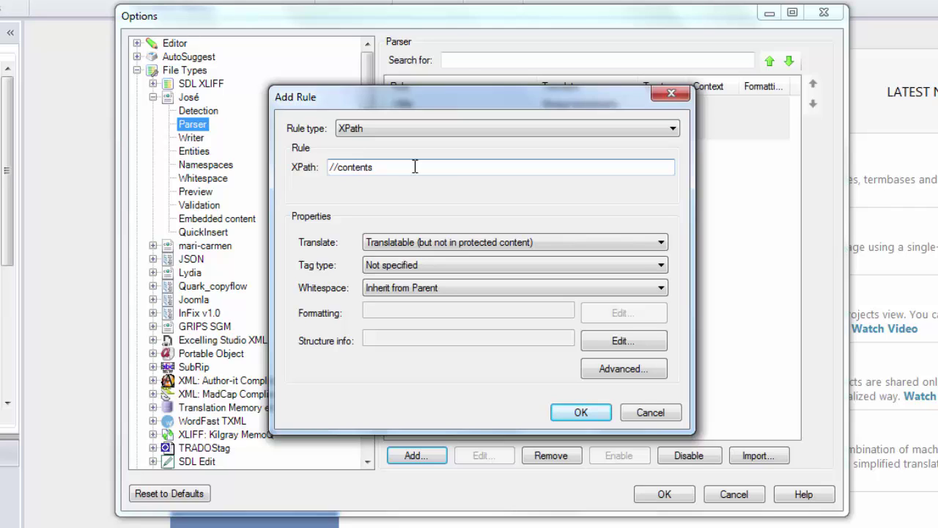
click(499, 242)
click(496, 258)
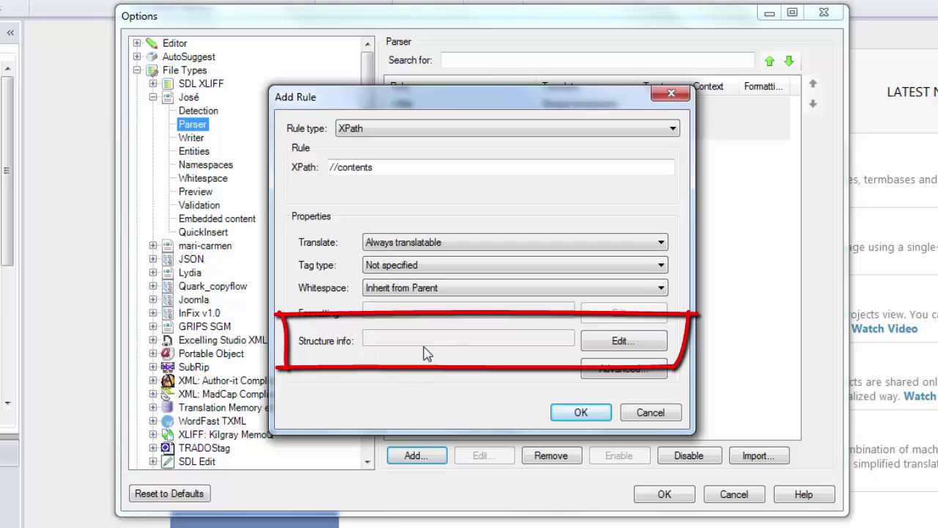
Step: Assign the standard Paragraph structure information to the //contents rule and accept the rule
click(623, 342)
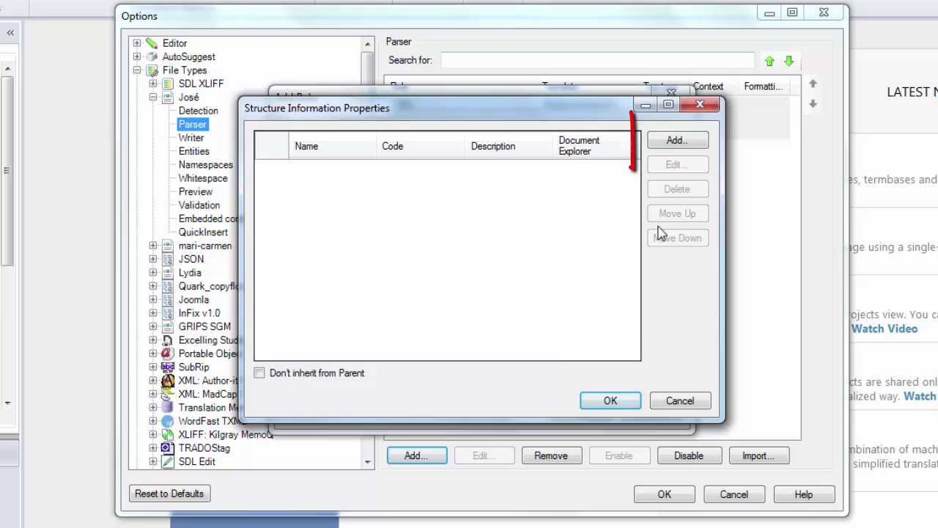
click(676, 141)
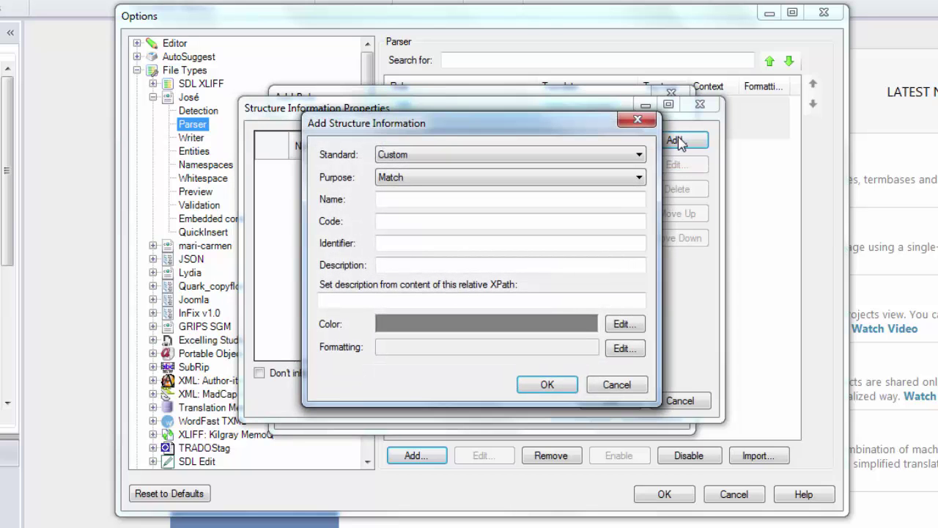
click(628, 159)
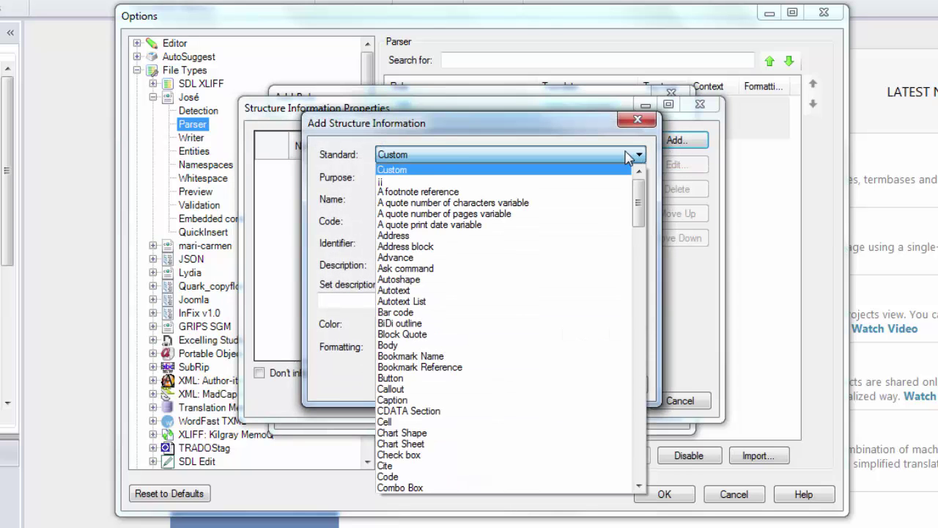
key(p)
scroll(487, 363, down, 1)
scroll(484, 363, down, 2)
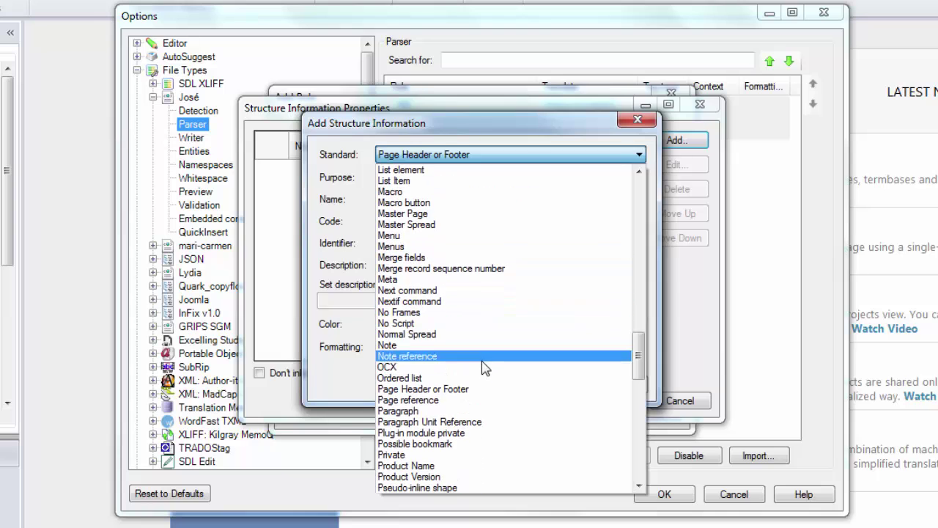
click(468, 411)
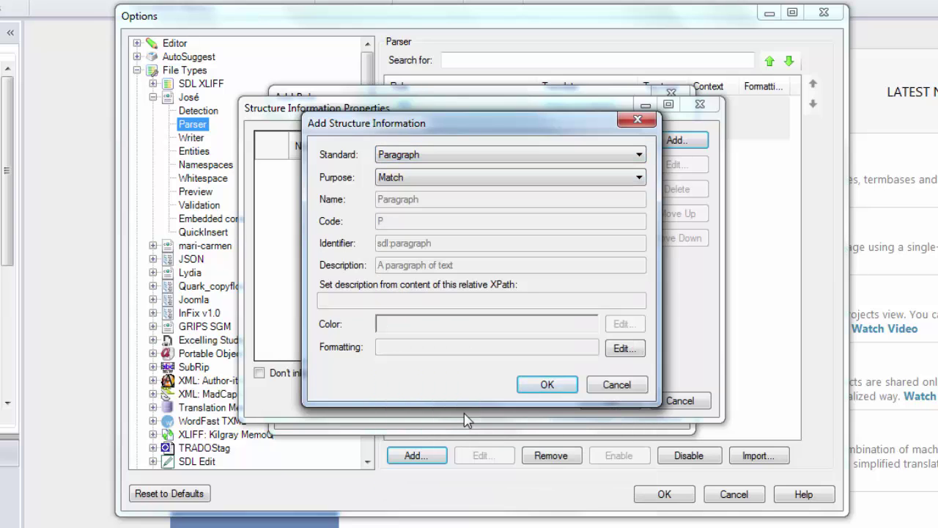
click(532, 387)
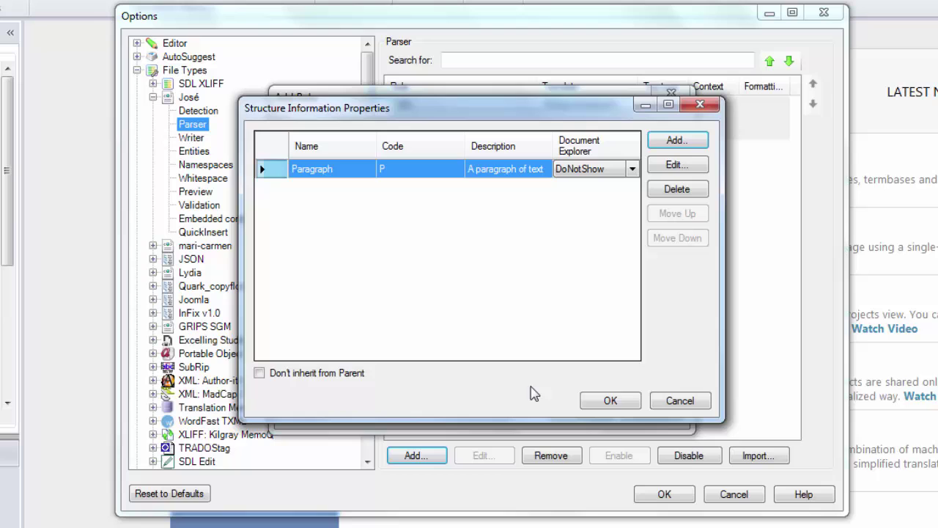
click(607, 402)
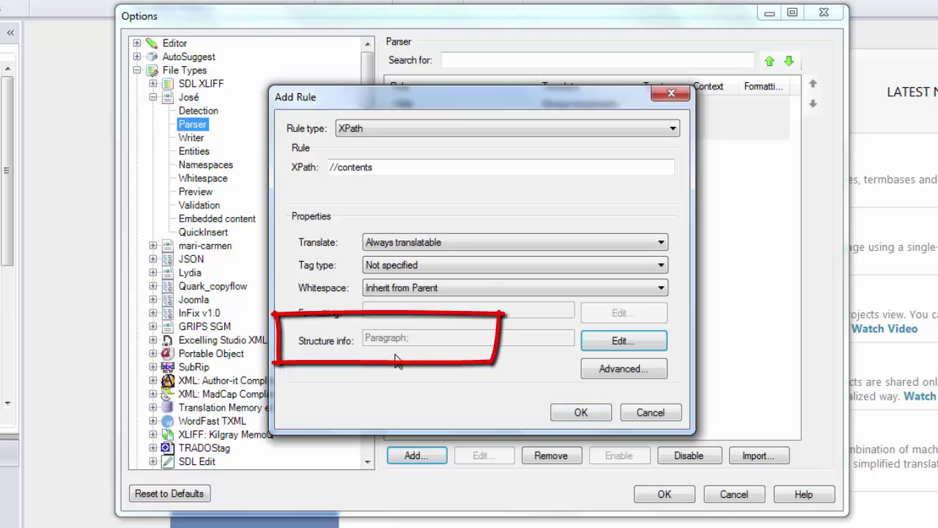
click(583, 411)
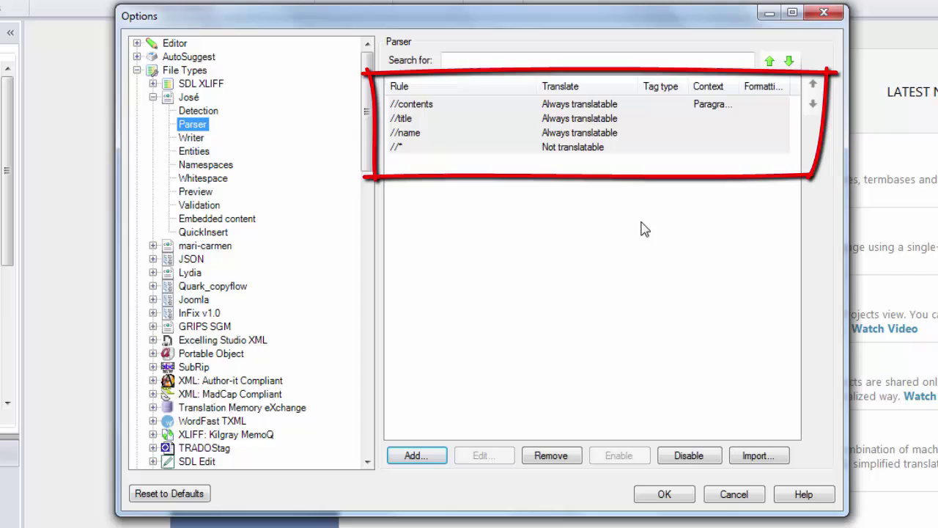
Step: Widen the Context column of the parser rule list and check the context of the //contents rule
drag(739, 85, 768, 86)
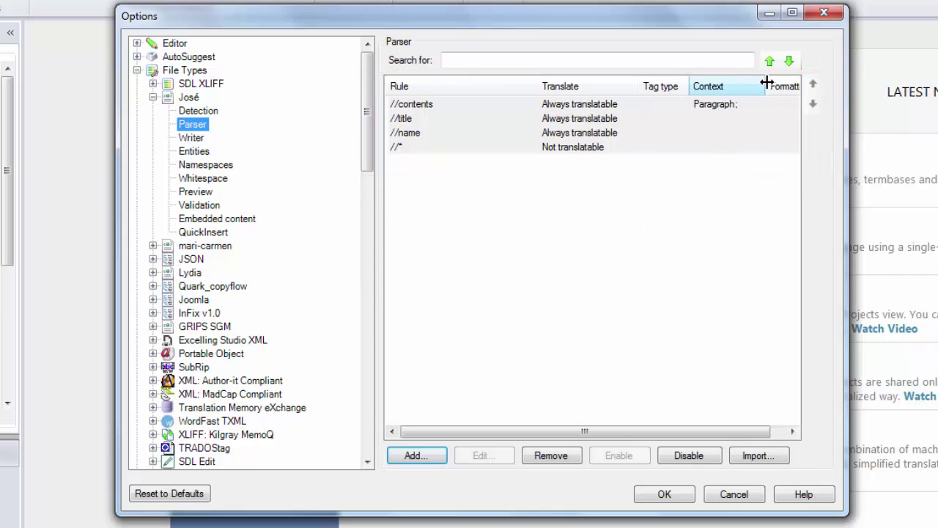
key(ctrl+a)
click(608, 108)
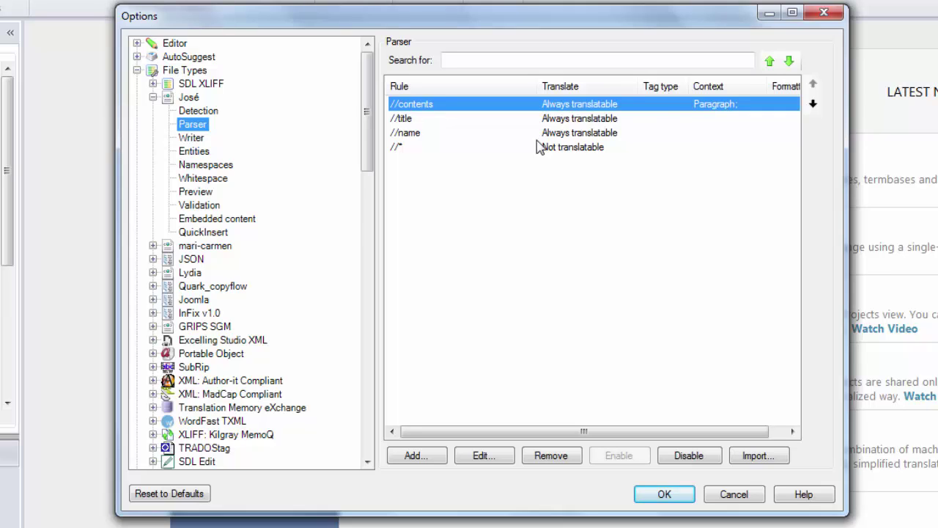
Step: Enable embedded content processing for the new file type, using the Html Embedded Content 5 2.0.0.0 processor
click(240, 220)
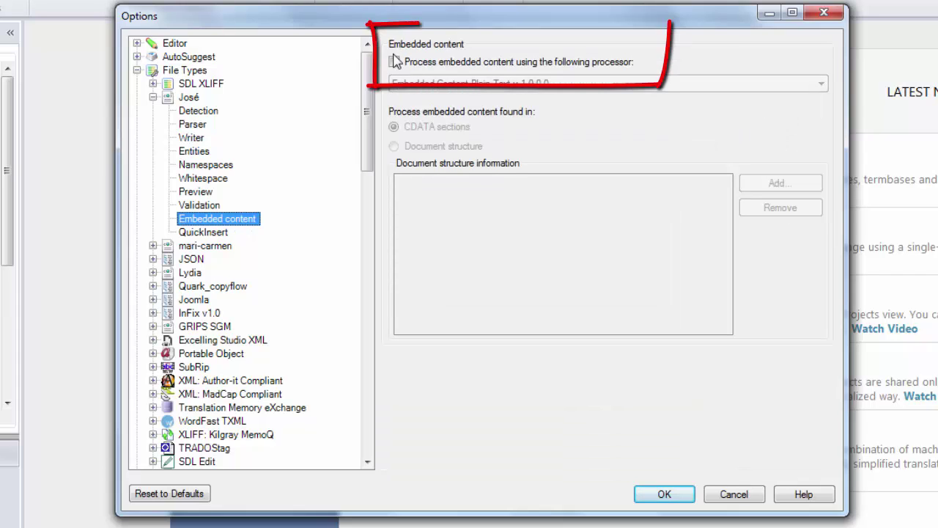
click(395, 61)
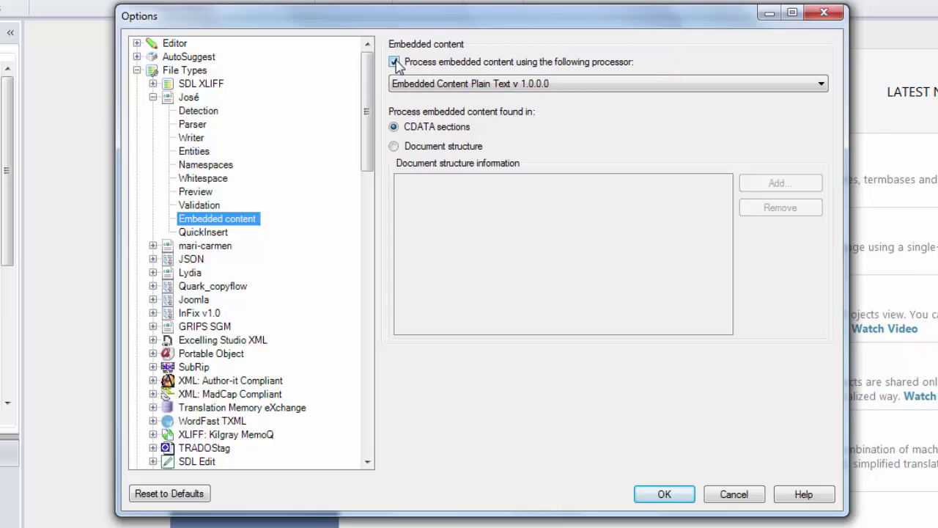
click(474, 85)
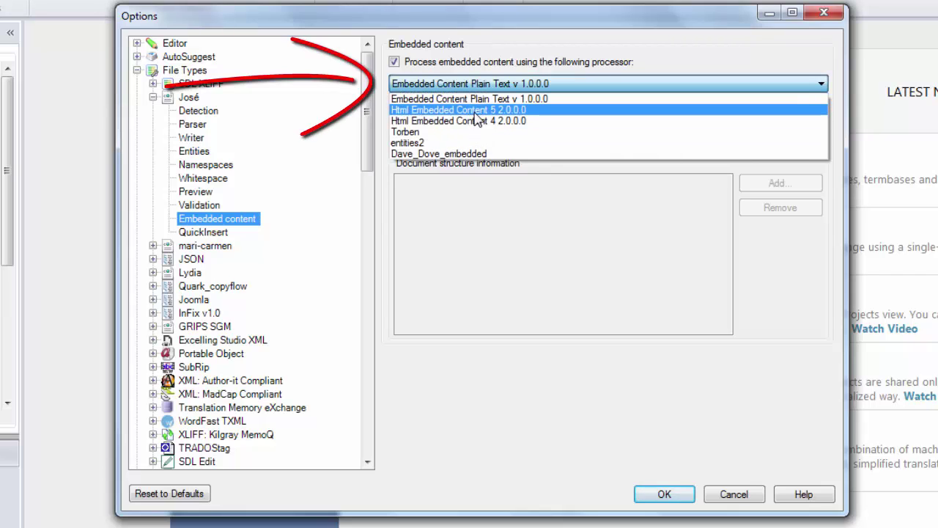
click(476, 110)
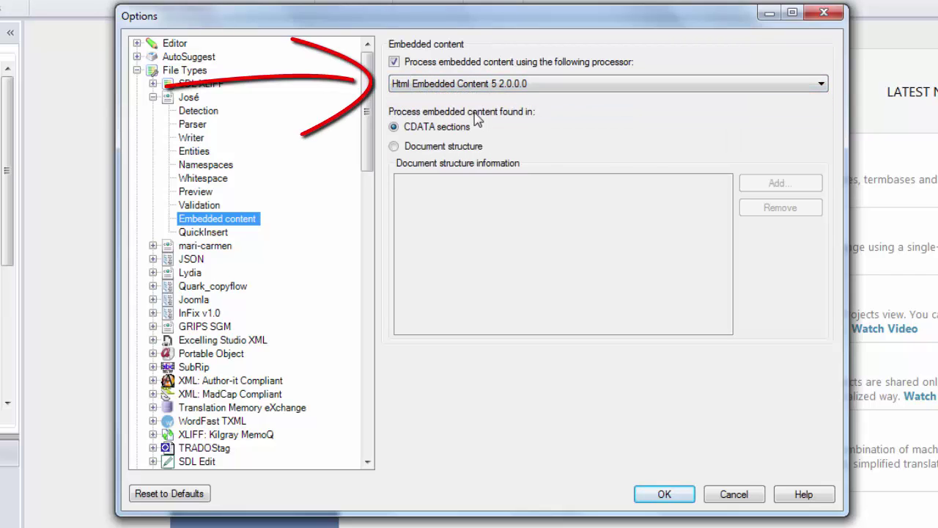
Step: Process embedded content found in the document structure, add the standard Paragraph structure information, and save the options after checking the parser rules
click(394, 147)
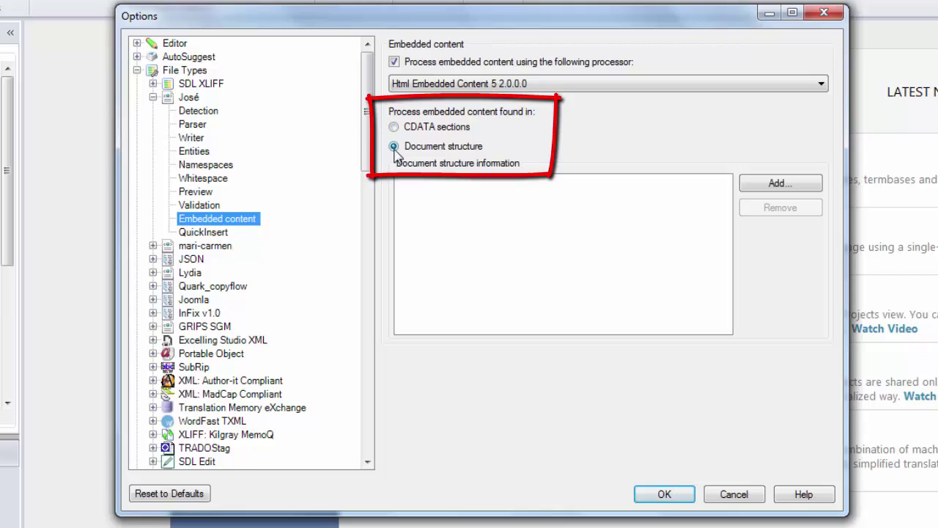
click(789, 188)
click(616, 245)
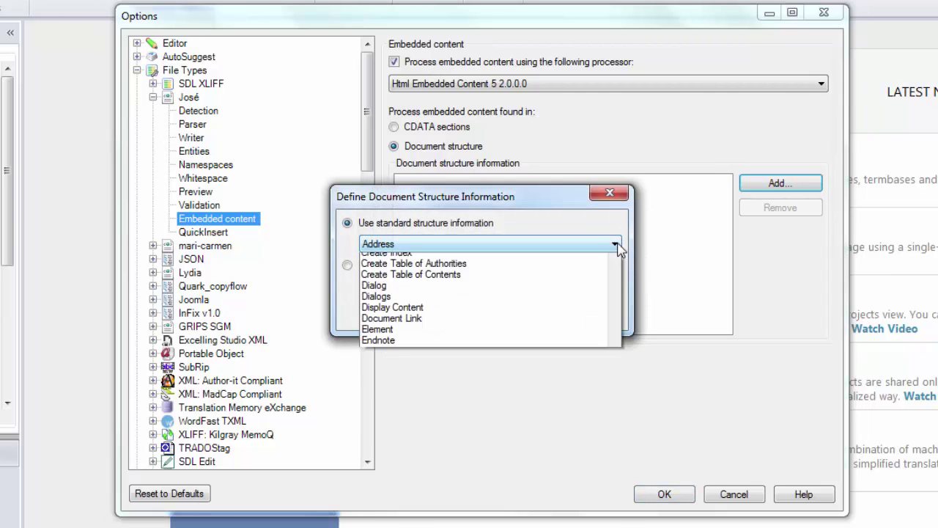
scroll(559, 366, down, 9)
scroll(559, 367, down, 1)
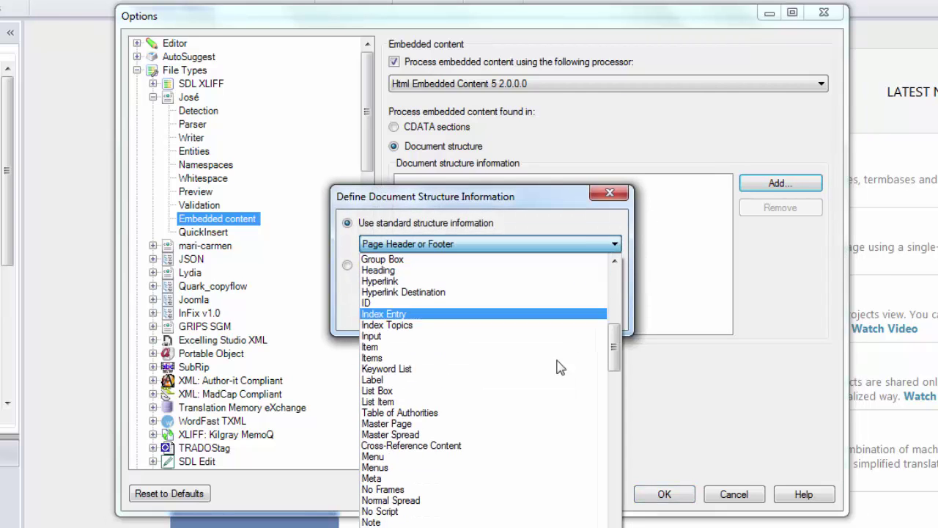
click(535, 526)
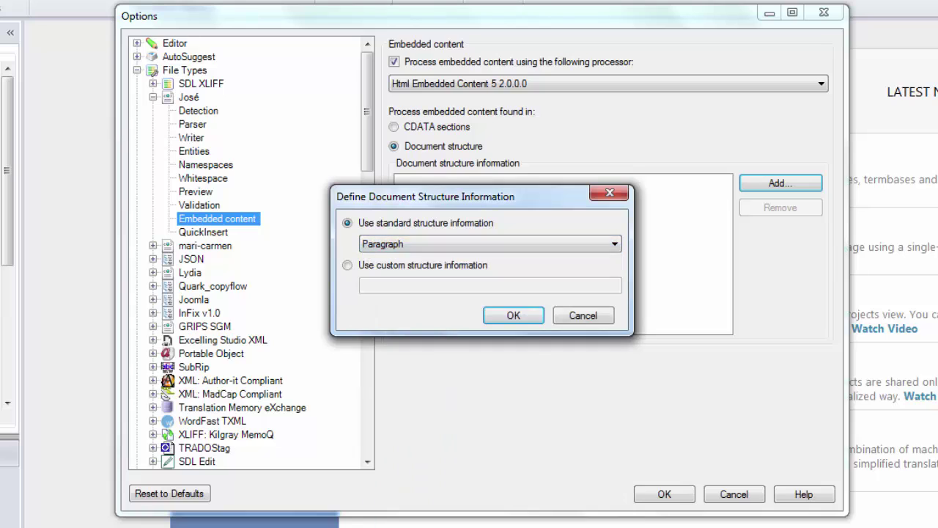
click(530, 318)
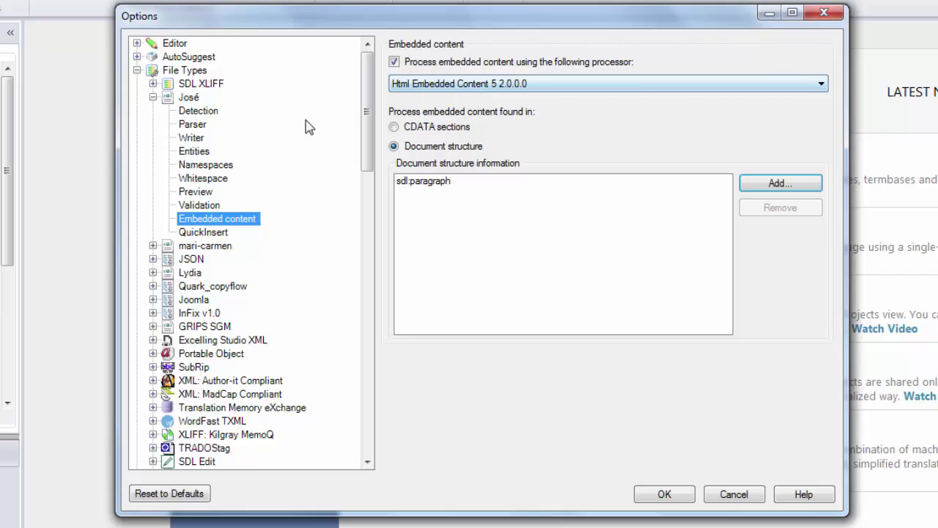
click(192, 125)
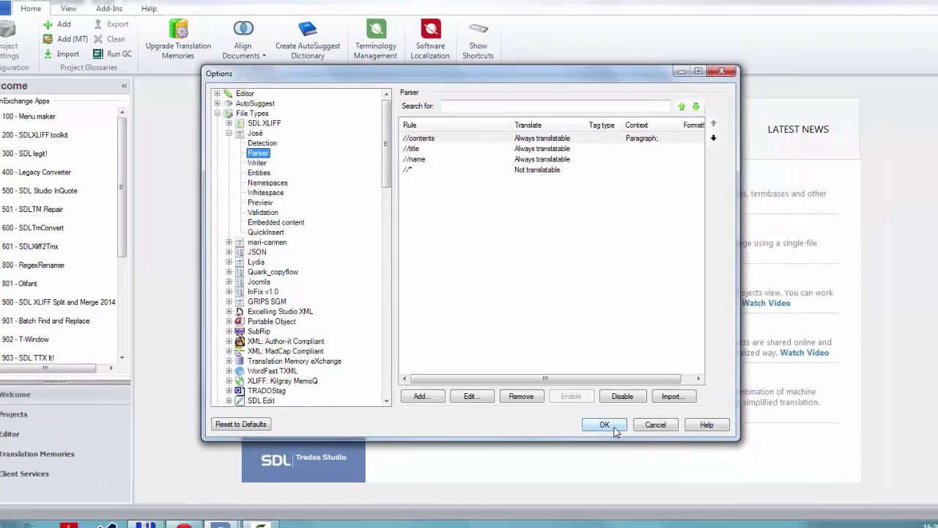
click(642, 469)
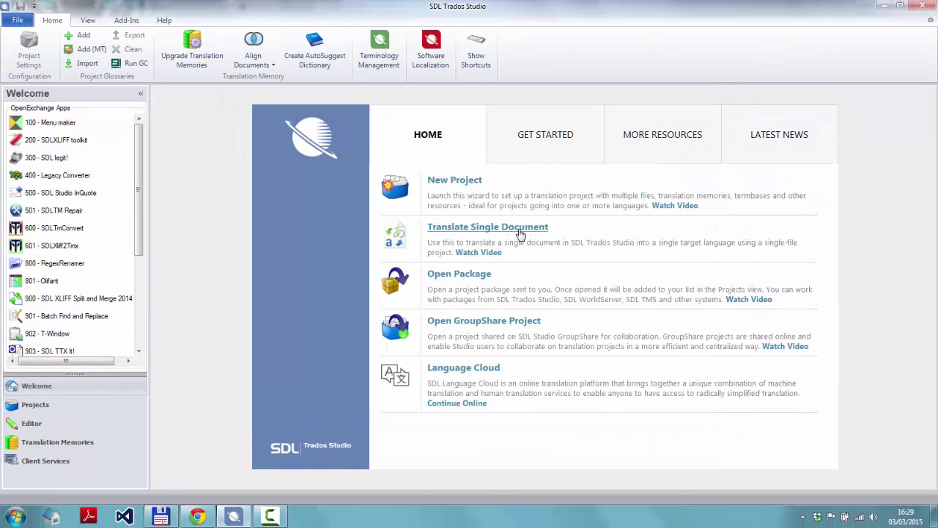
Step: Open lesson.xml as a single document for translation from English (United Kingdom) to Hungarian (Hungary), using the acronyms.sdltm translation memory
click(520, 230)
click(418, 203)
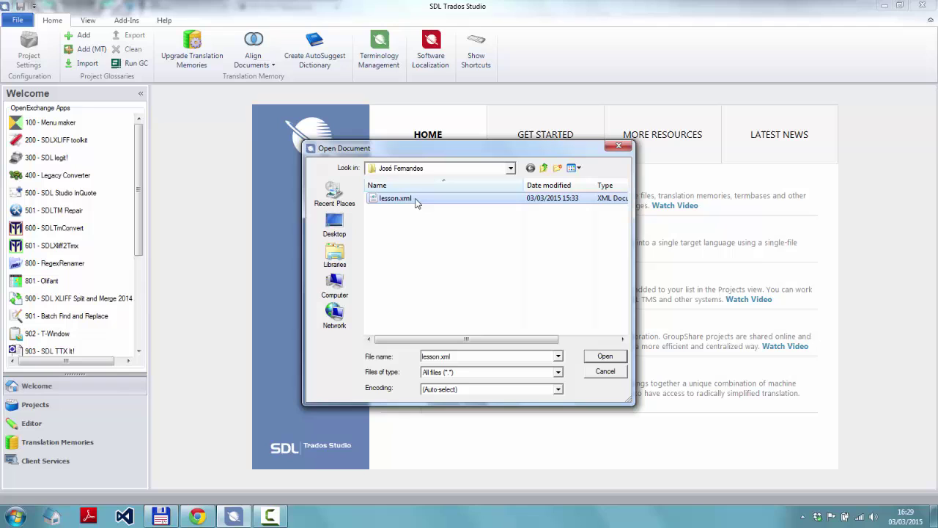
click(603, 358)
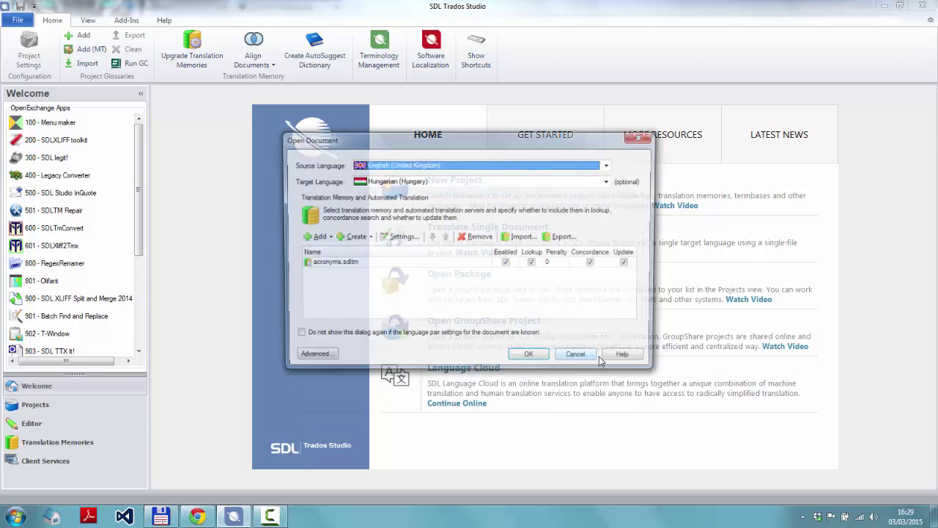
click(540, 357)
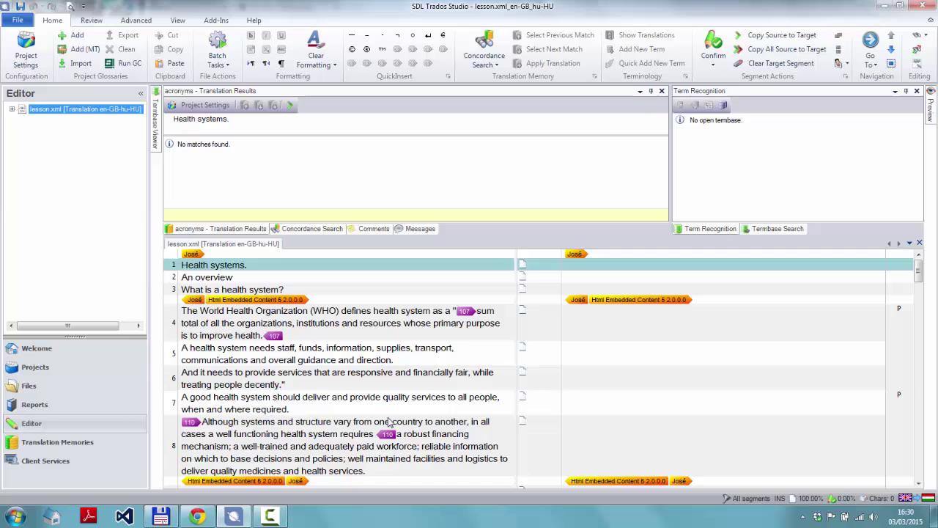
Step: Examine the extracted segments and inline tags of lesson.xml, and check the document structure information of segment 38
scroll(321, 326, down, 3)
scroll(388, 419, down, 10)
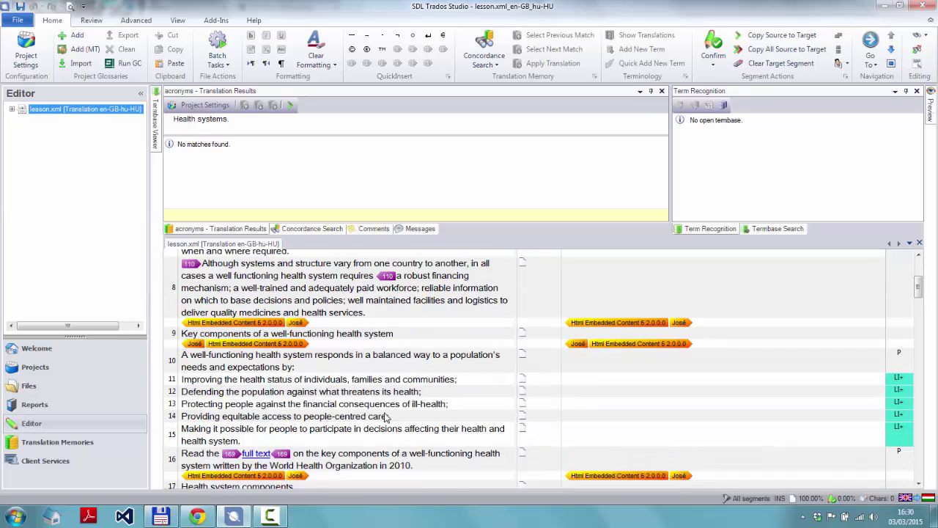
scroll(386, 416, down, 10)
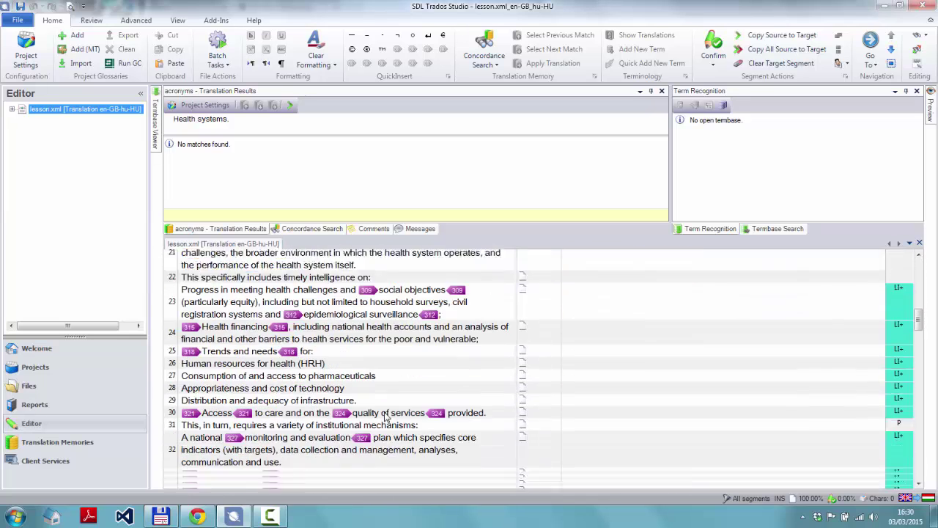
scroll(386, 416, down, 6)
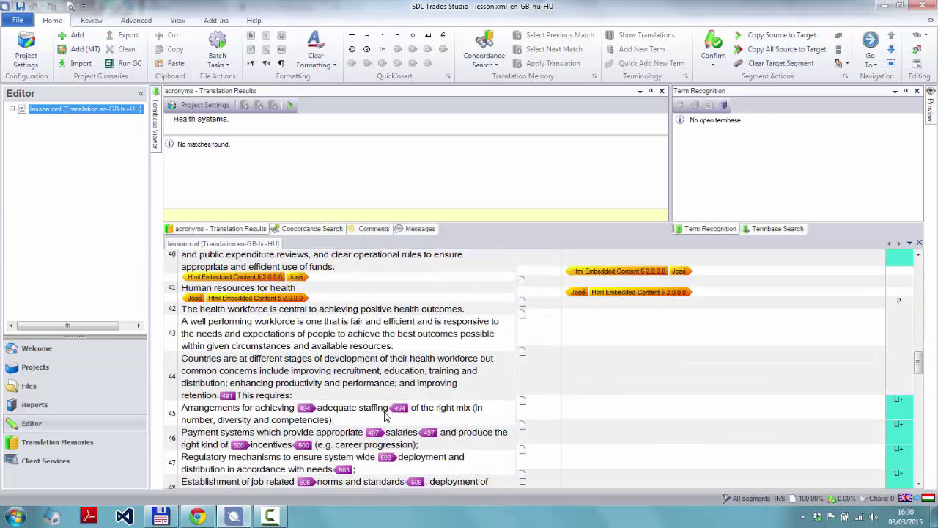
scroll(386, 393, down, 2)
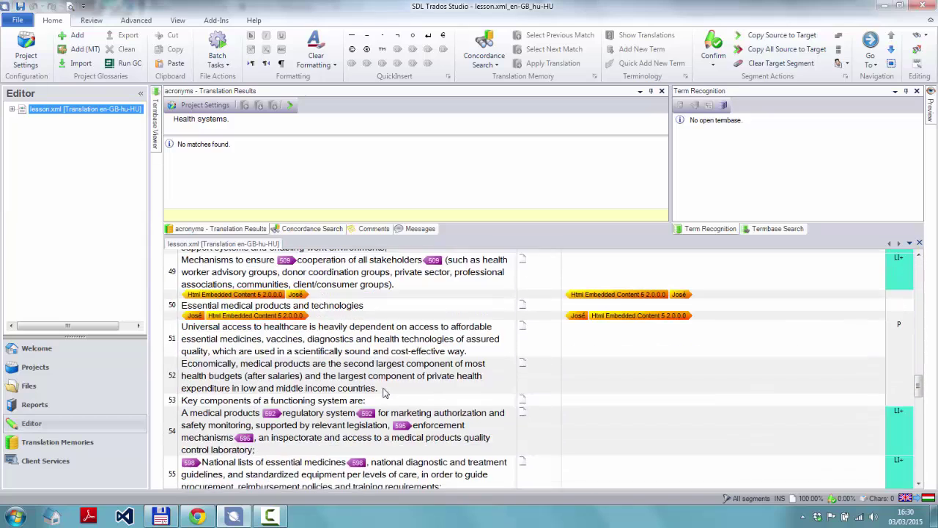
scroll(382, 393, up, 8)
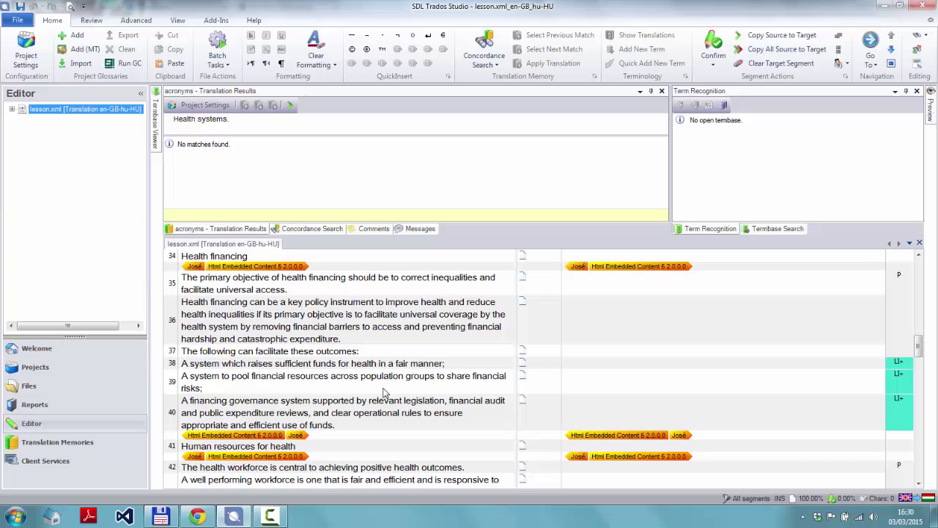
double_click(900, 364)
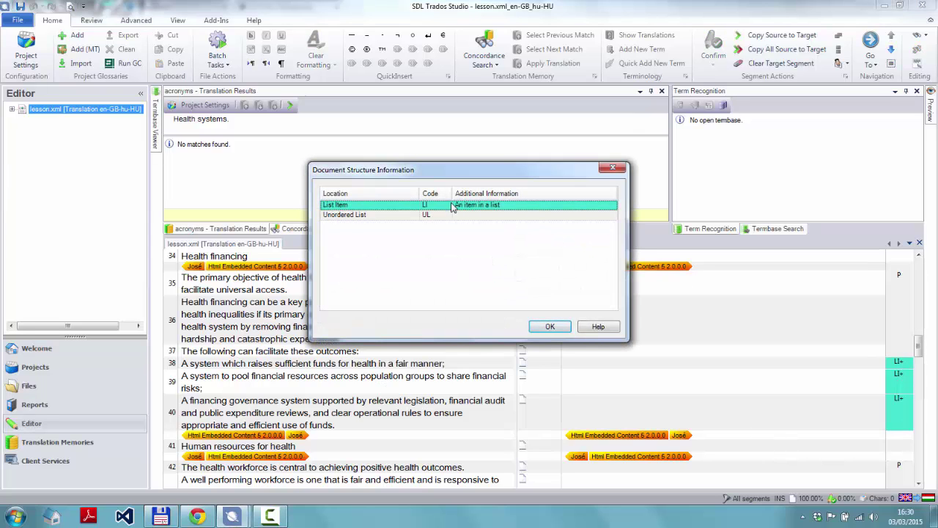
click(542, 326)
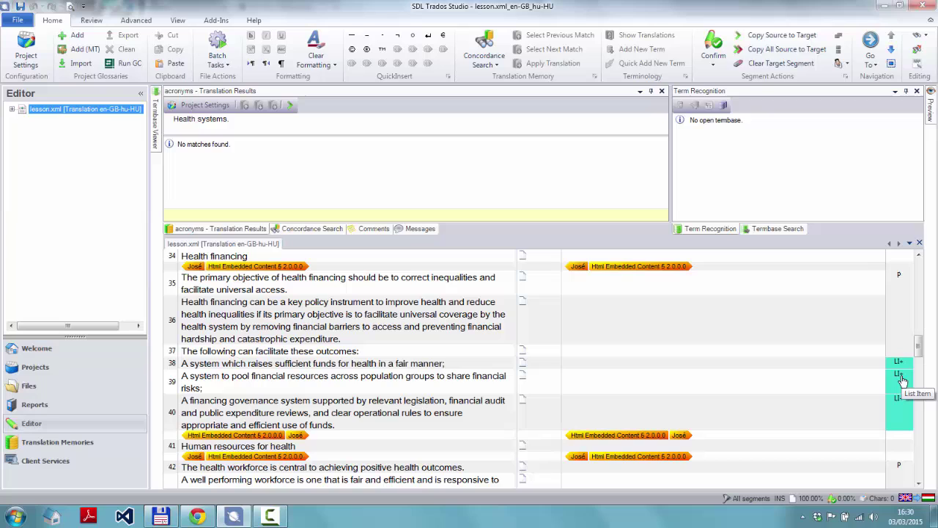
Step: Compare how the inline tags in the opening segments look with no tag text, partial tag text, full tag text and tag IDs
scroll(902, 380, up, 3)
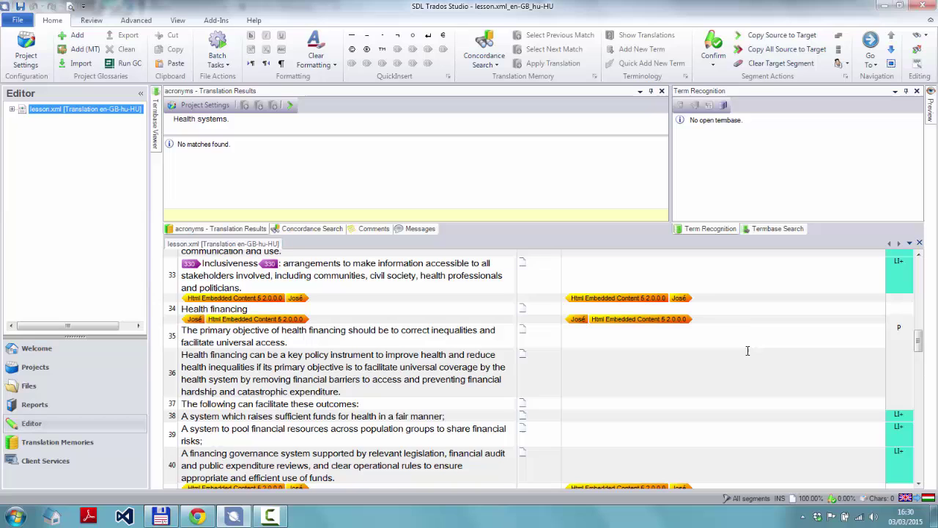
scroll(748, 349, up, 15)
scroll(748, 350, up, 15)
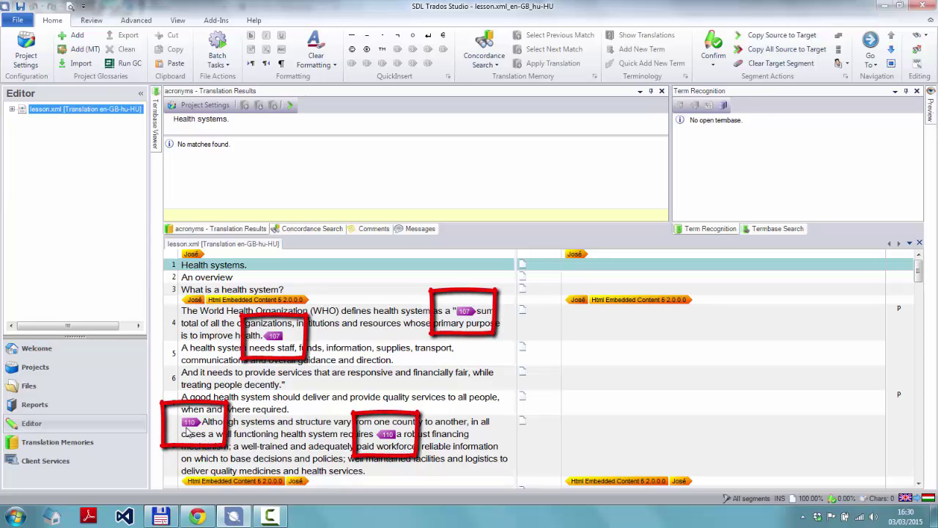
click(177, 20)
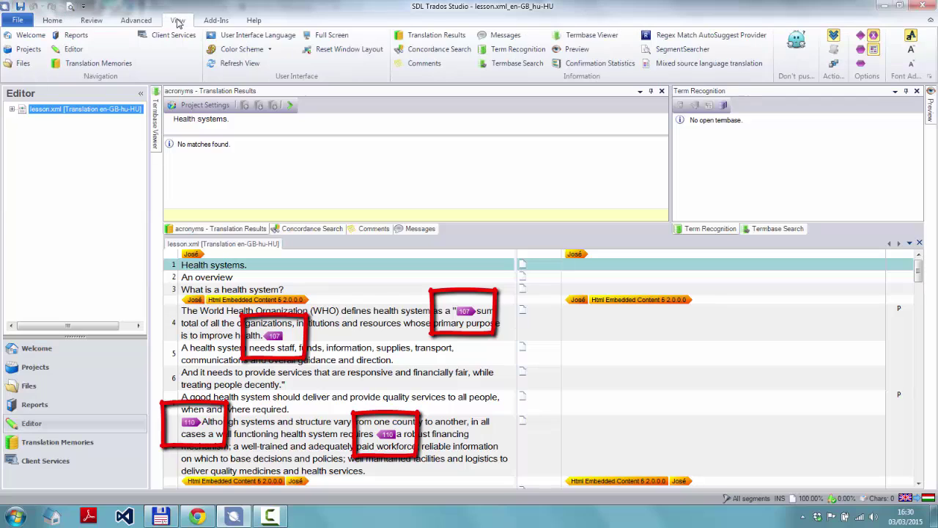
click(865, 41)
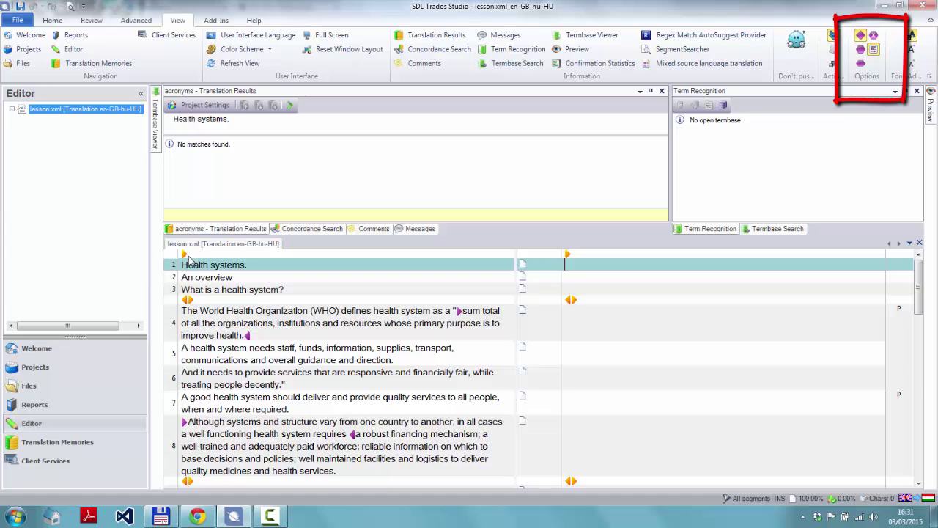
click(861, 51)
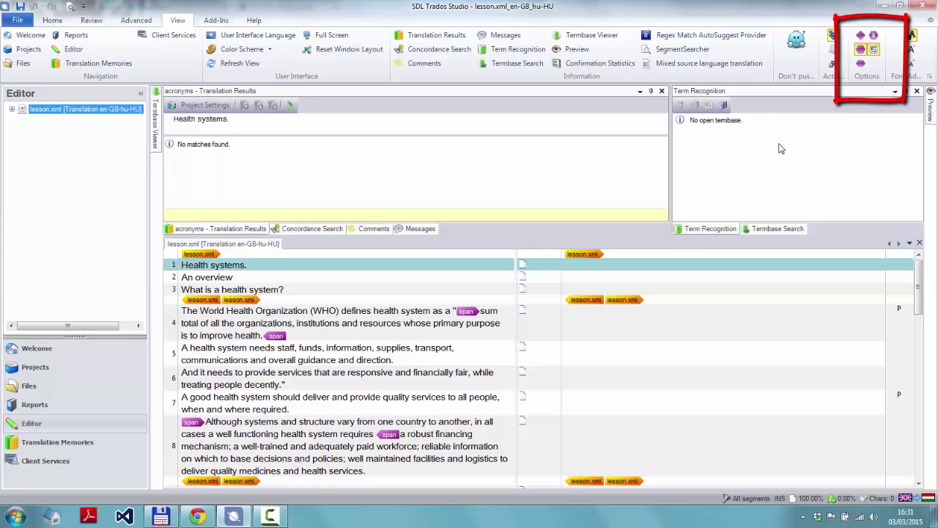
click(861, 63)
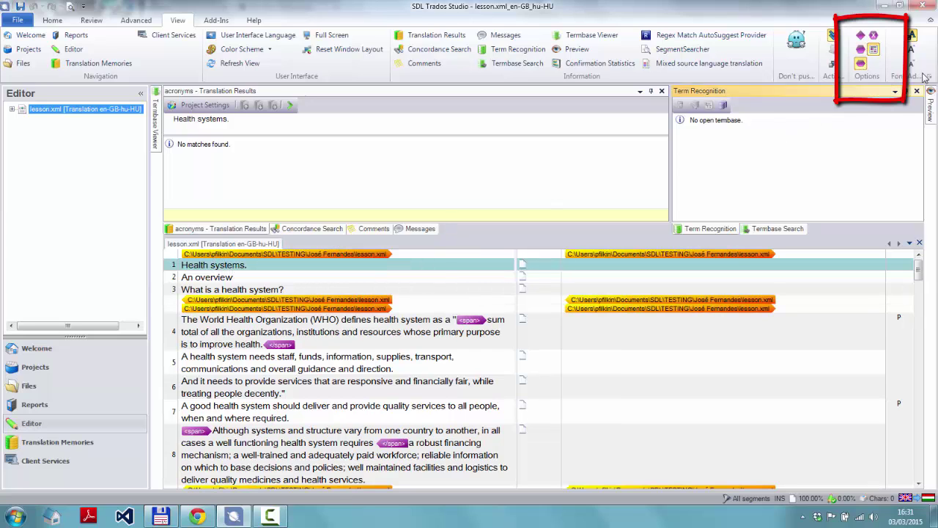
click(873, 35)
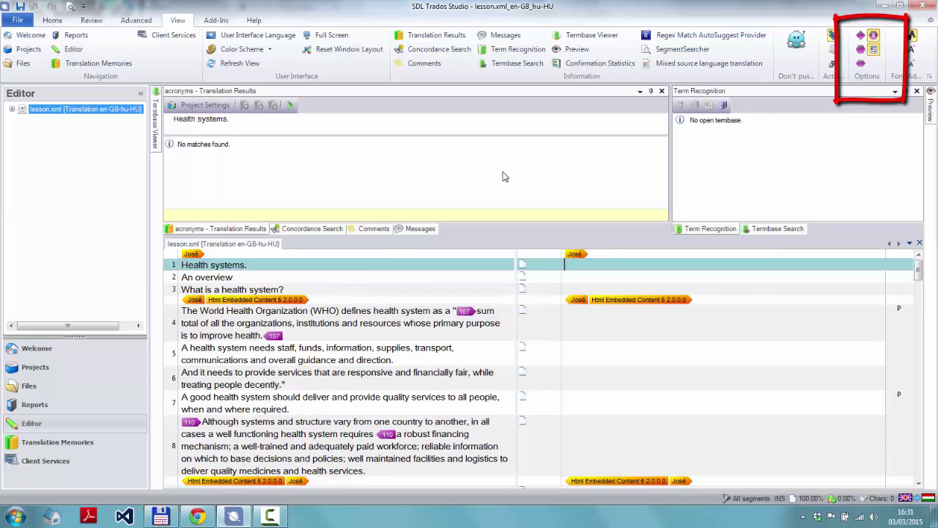